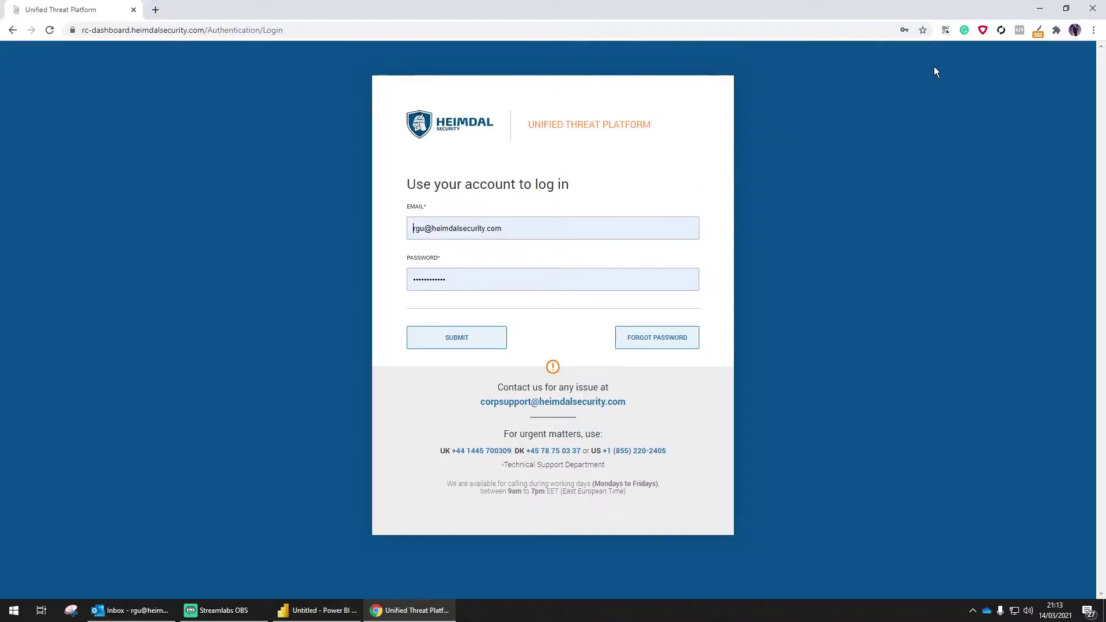
Log in to the Heimdal dashboard with the prefilled credentials and paste the generated two-factor verification code
click(452, 342)
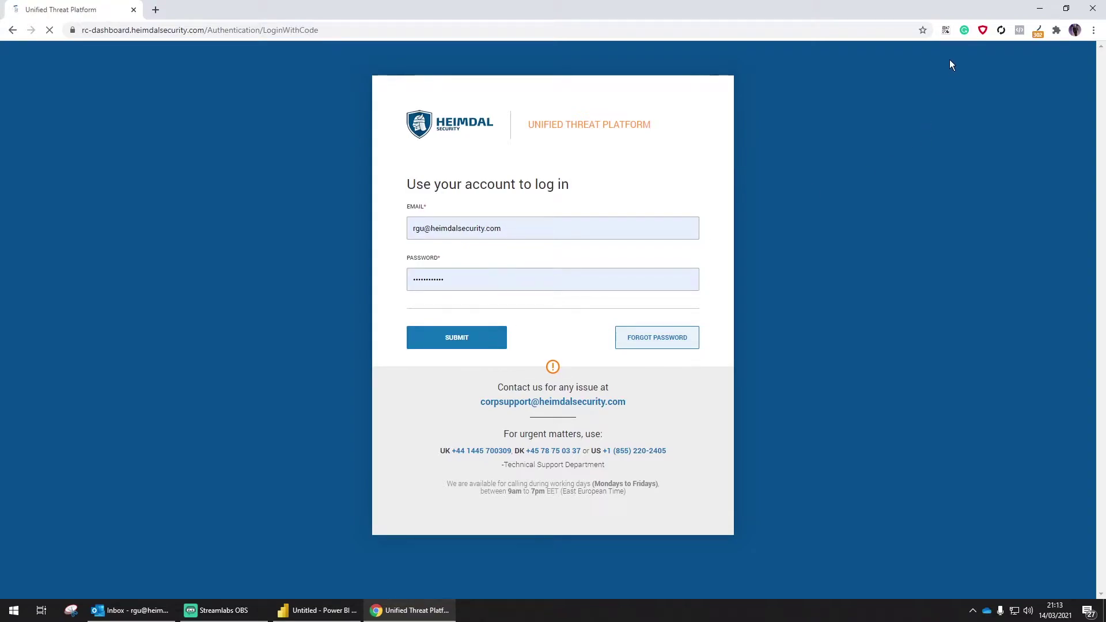
click(946, 29)
click(835, 95)
click(519, 278)
right_click(501, 249)
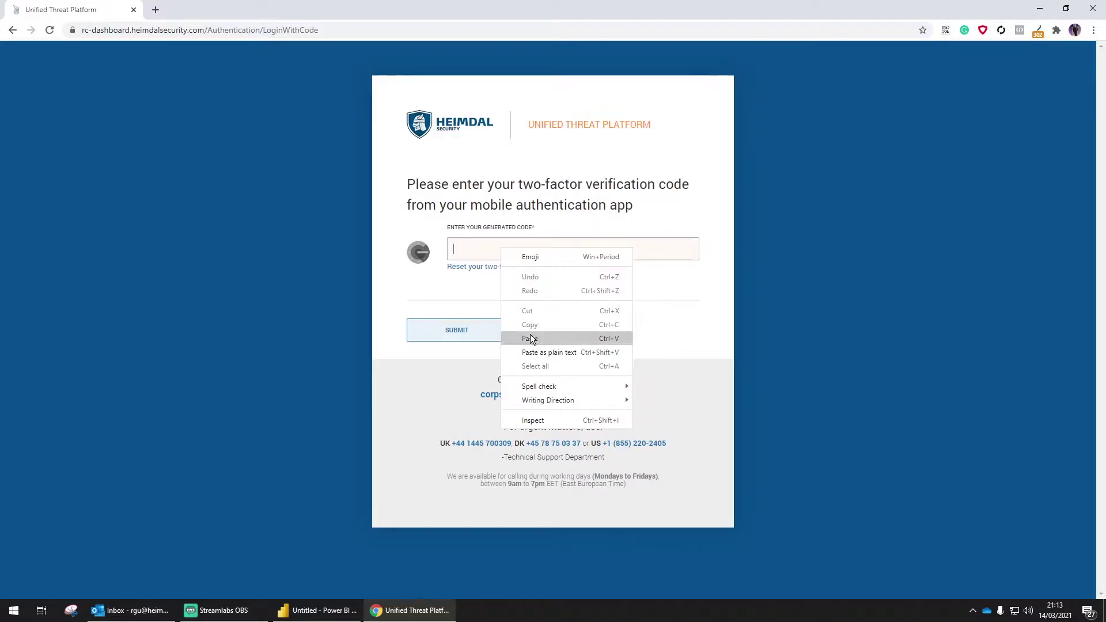
click(530, 339)
click(493, 333)
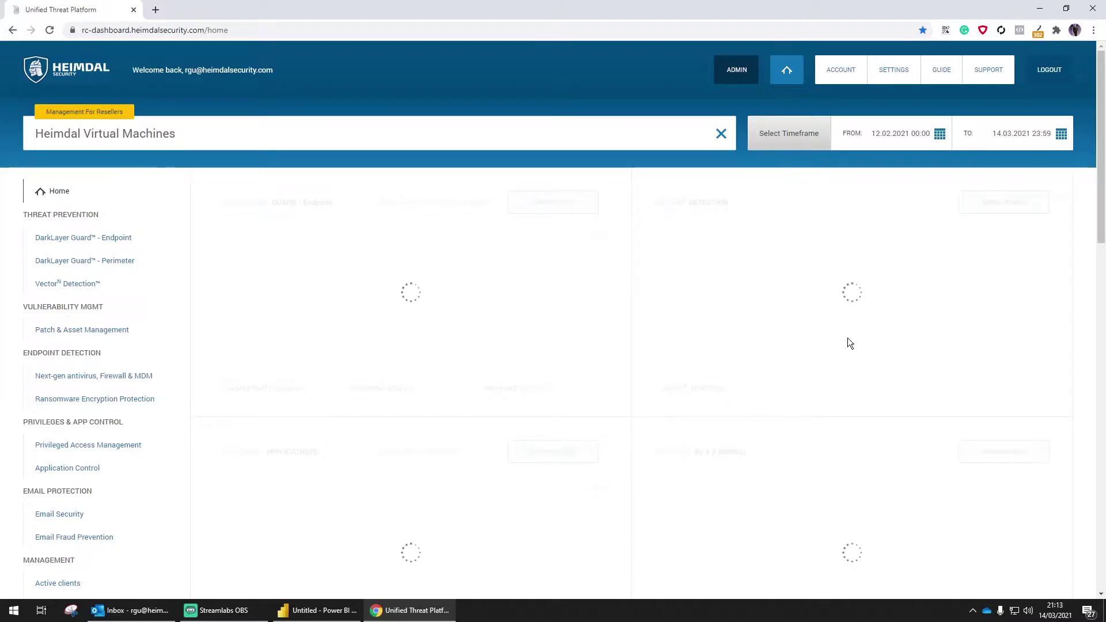
Open the HS Api Key section of the guide, expand API Authentication, and highlight the Active Clients endpoint heading
click(942, 73)
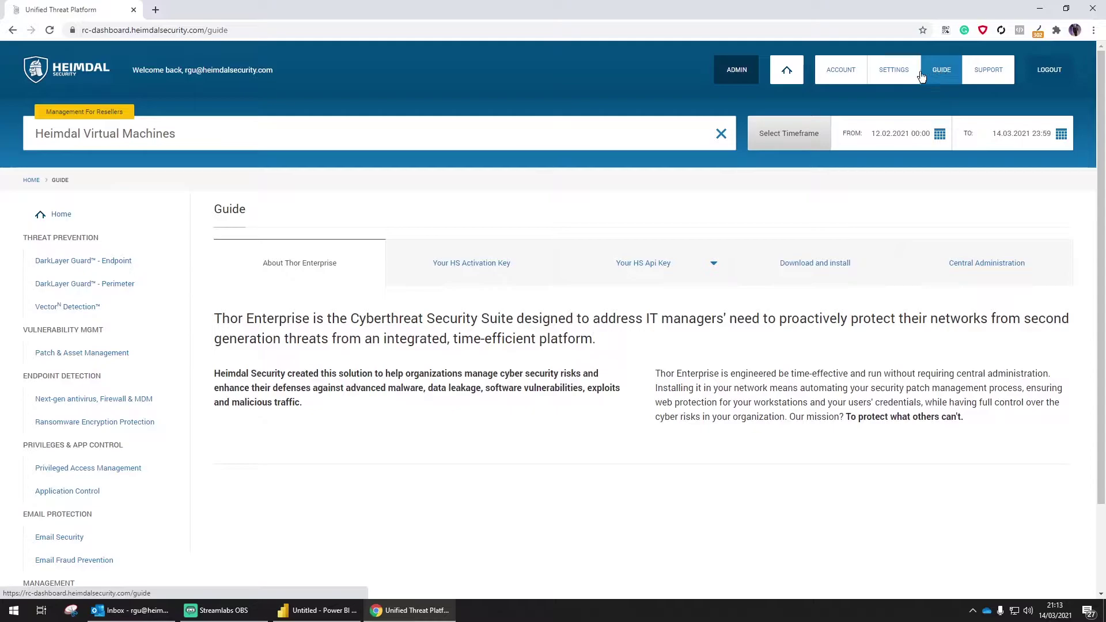
click(665, 271)
click(654, 315)
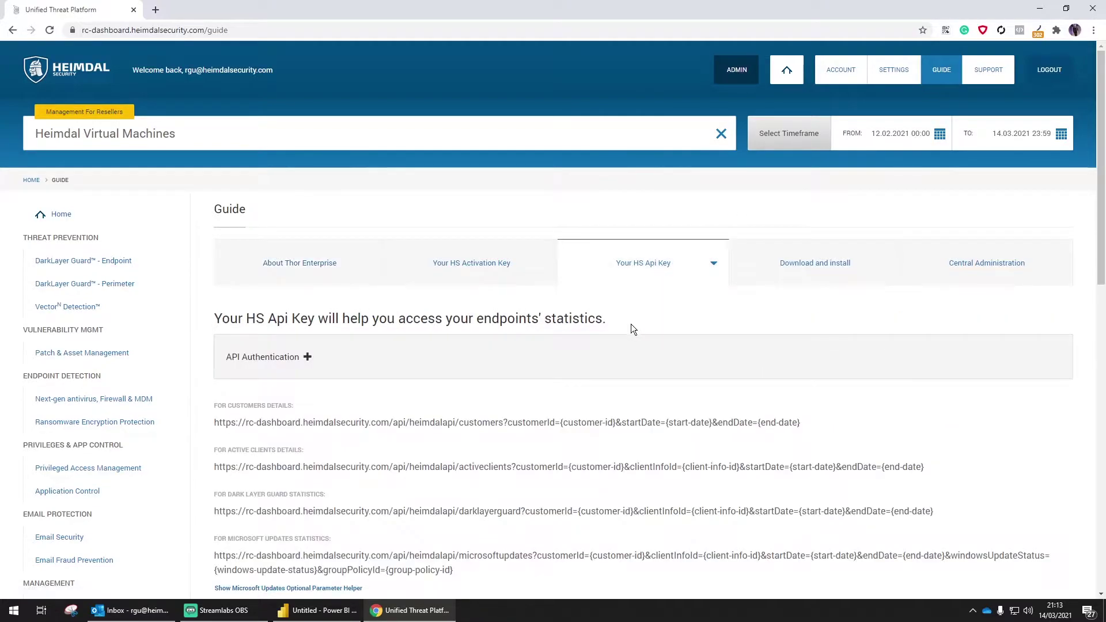
scroll(631, 323, down, 3)
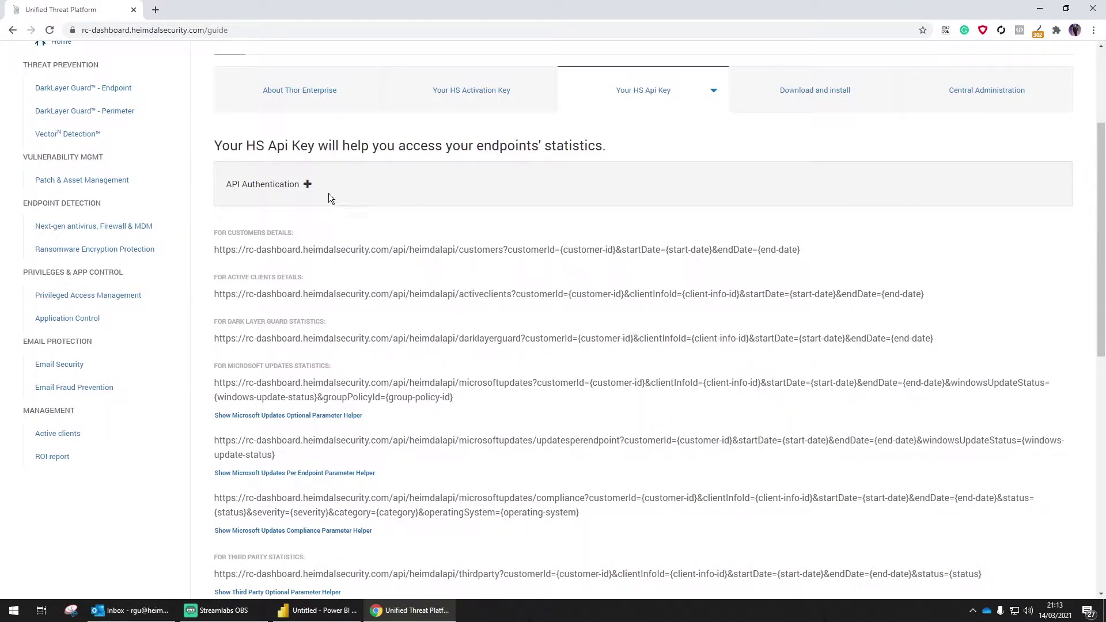
click(309, 184)
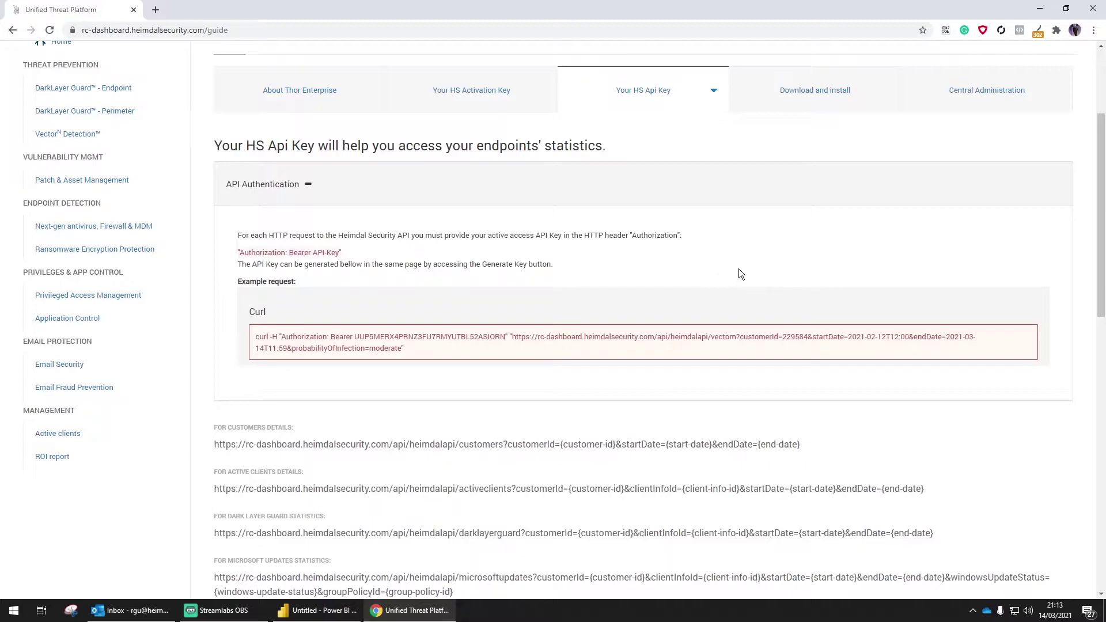
scroll(739, 268, down, 1)
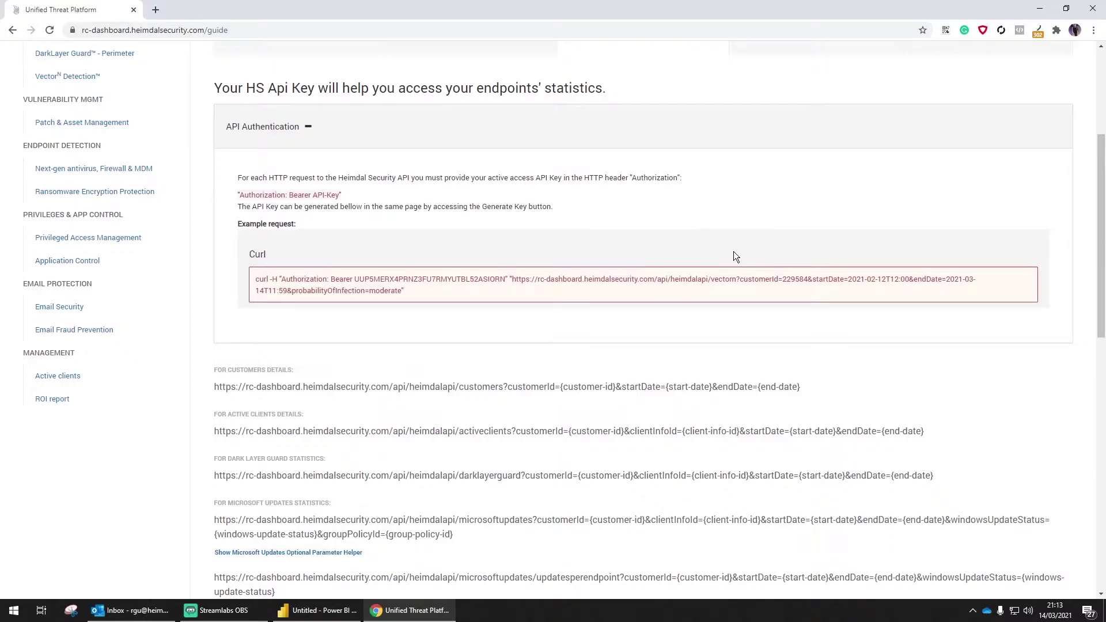
drag(226, 414, 278, 414)
Switch Power BI's From Web source to Advanced and paste the guide's active clients URL, through "activeclients?", as the first URL part
click(322, 619)
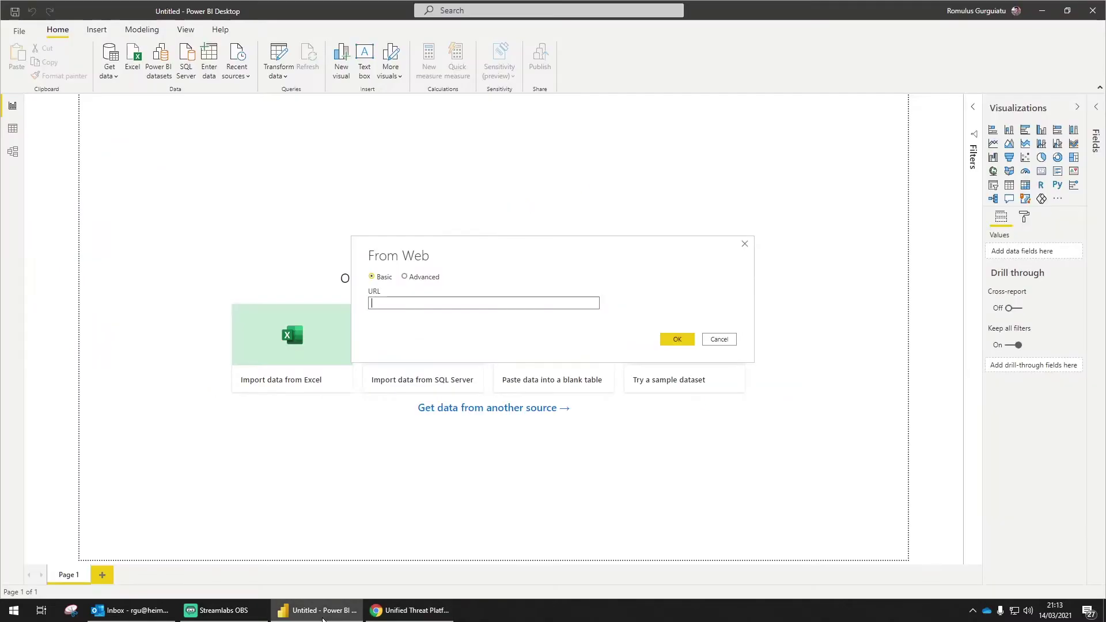
click(423, 282)
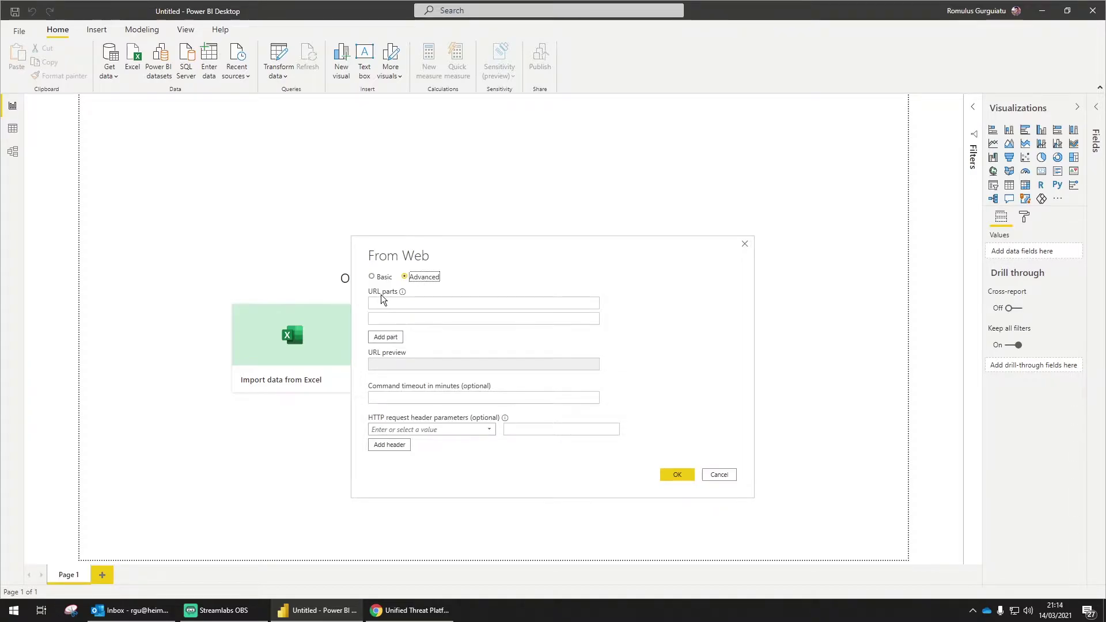
click(410, 610)
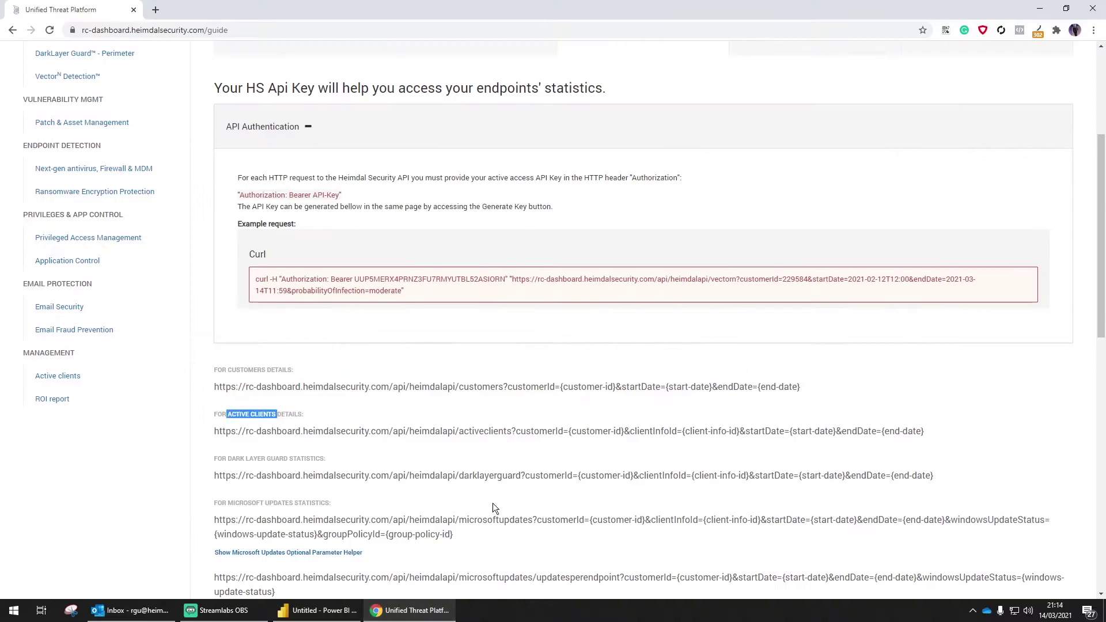
click(517, 277)
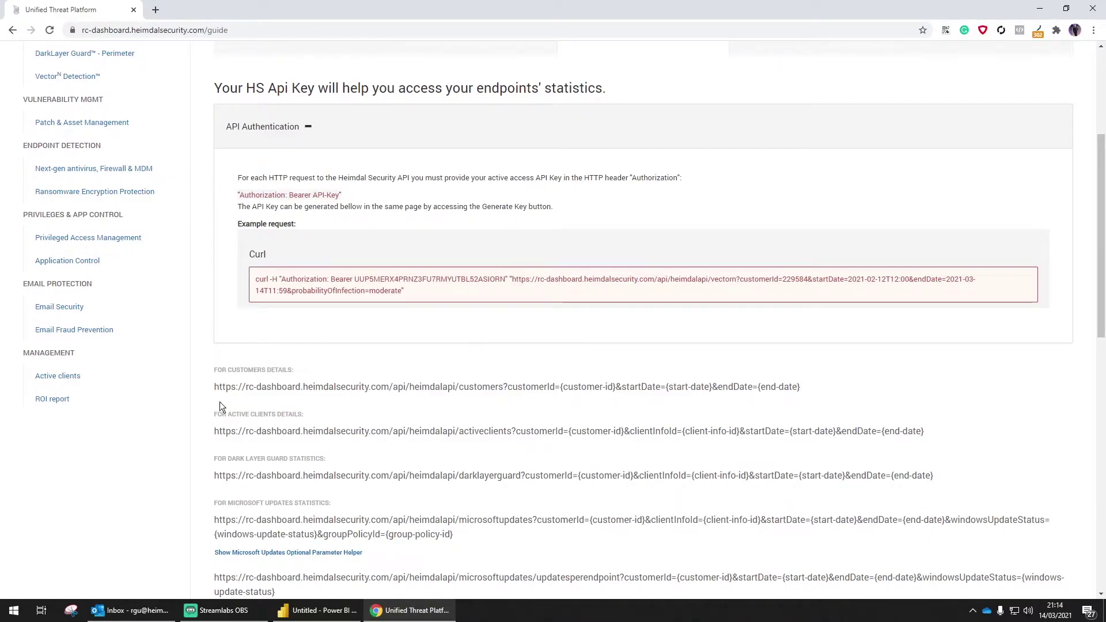
drag(215, 431, 512, 431)
right_click(517, 432)
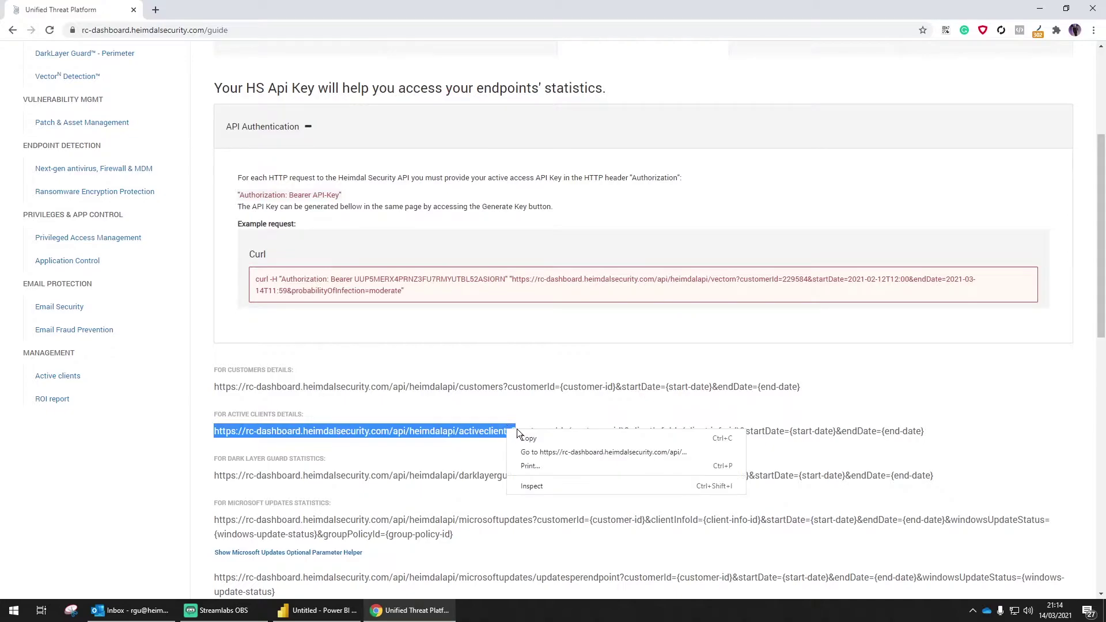
click(529, 438)
key(alt+Tab)
click(495, 303)
key(ctrl+v)
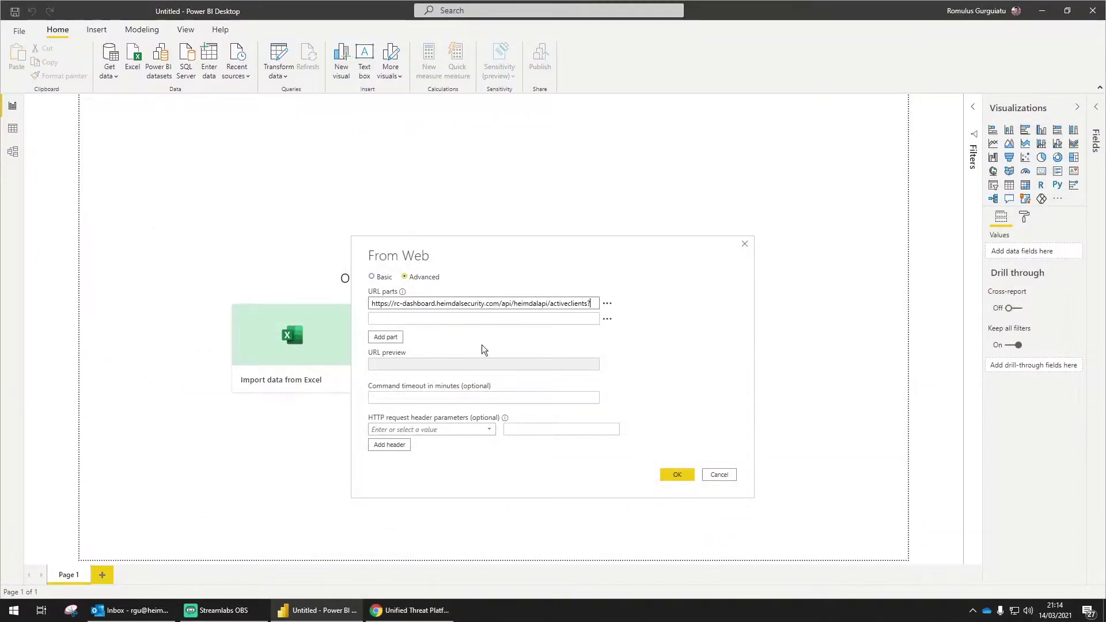
Copy the customer ID, startDate=2021-02-12T12:00 and endDate=2021-03-14T11:59 parameters from the guide's Curl example into Power BI's second URL part
key(alt+Tab)
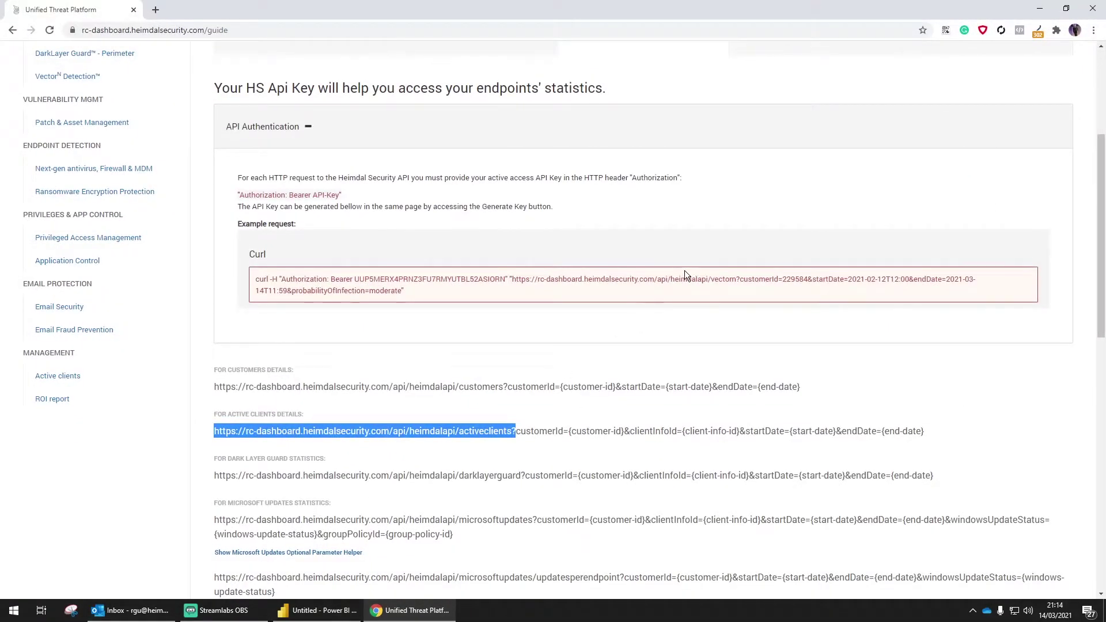
click(759, 286)
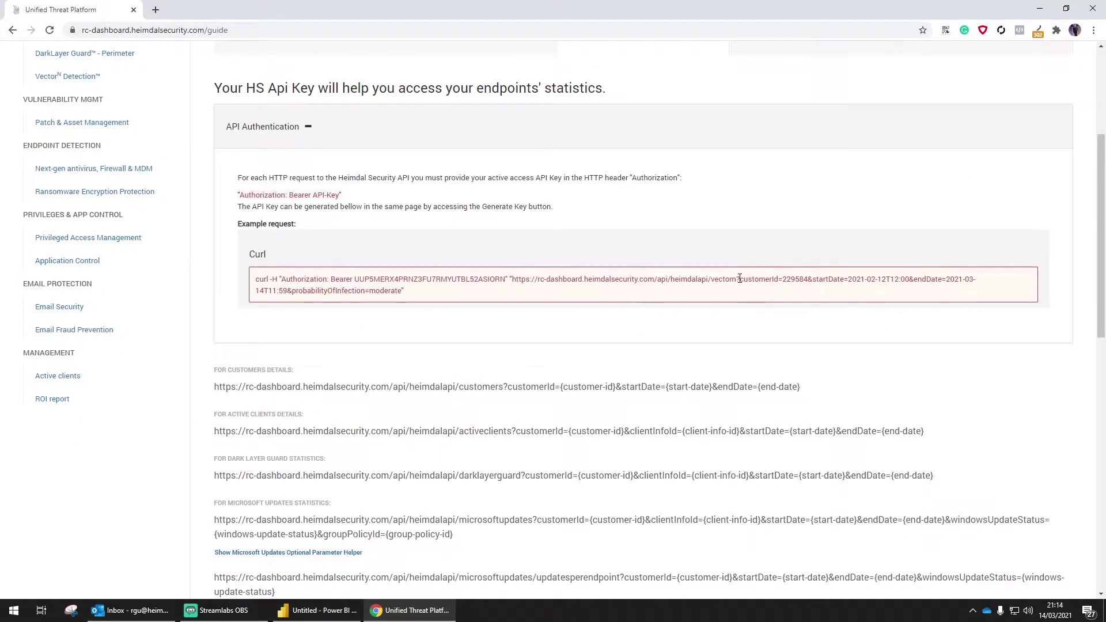
drag(739, 278, 288, 290)
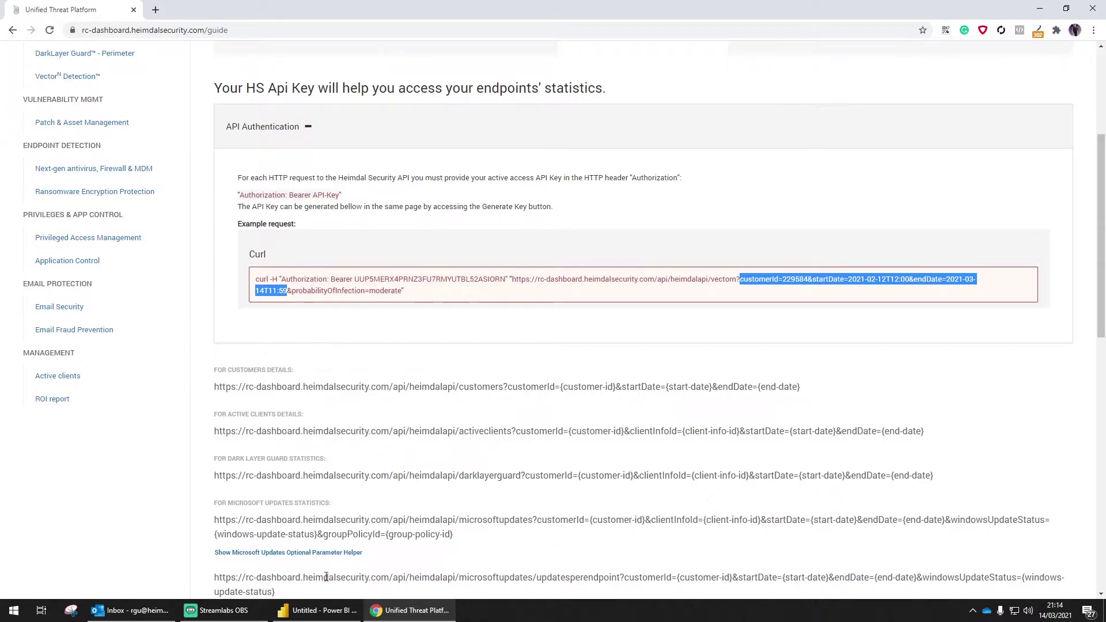
click(318, 610)
click(491, 318)
key(ctrl+v)
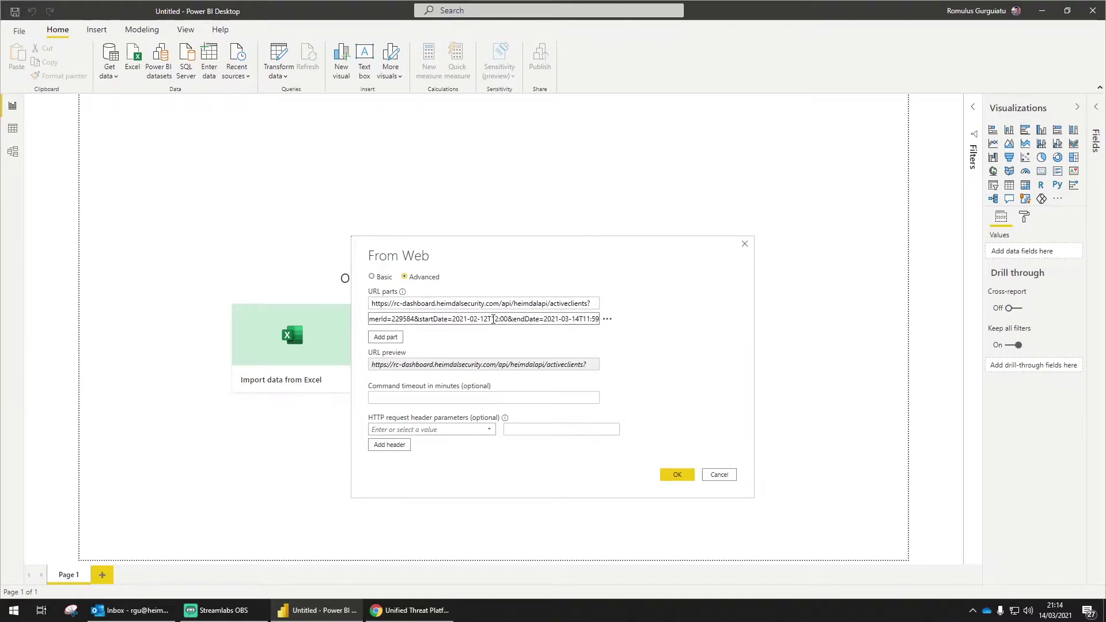
Review the URL preview from the heimdalapi address through the customer ID and date parameters
drag(506, 364, 422, 369)
click(423, 369)
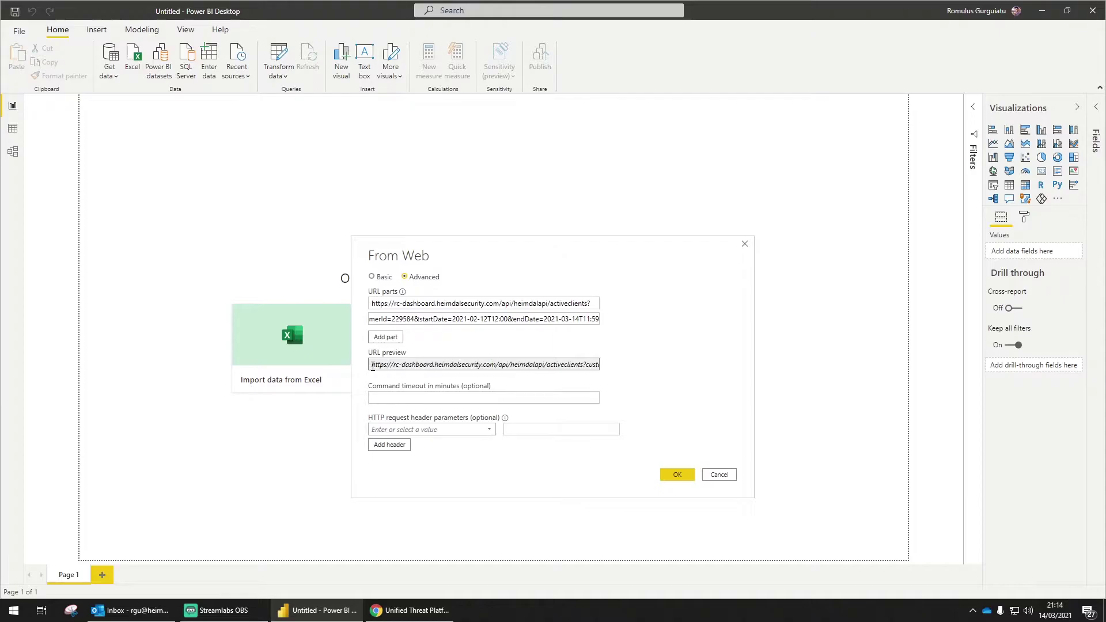
drag(372, 365, 545, 365)
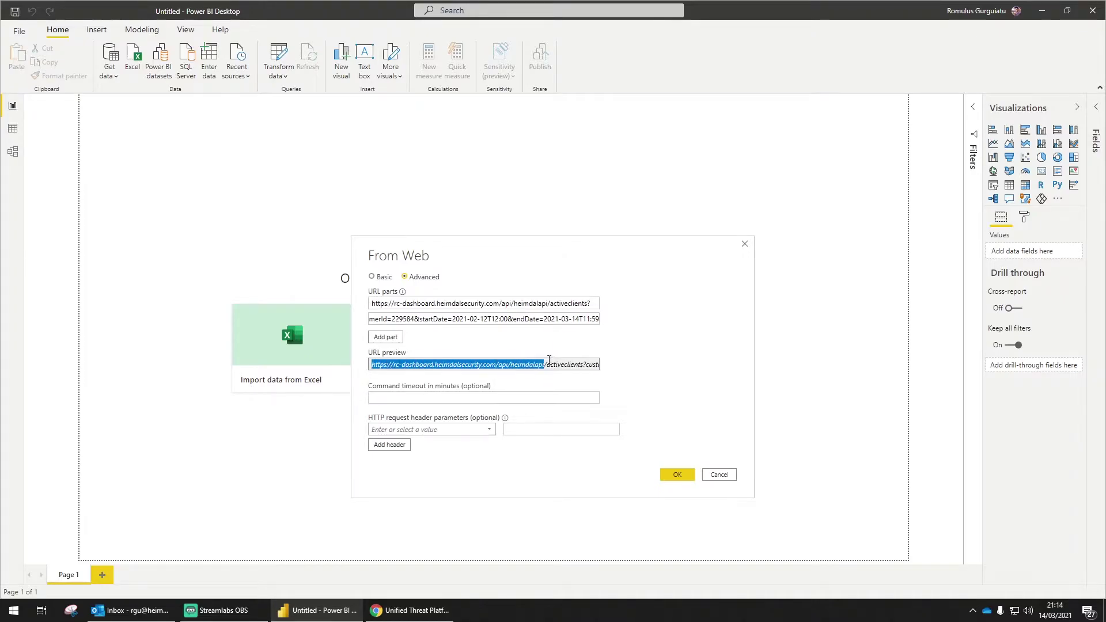
click(570, 365)
key(Right)
key(Right)
key(Right)
key(Right)
key(Right)
key(Right)
key(Right)
key(Right)
key(Right)
key(Right)
key(Right)
key(Right)
key(Right)
key(Right)
key(Right)
key(Right)
key(Right)
key(Right)
key(Right)
key(Right)
key(Right)
key(Right)
key(Right)
key(Right)
key(Right)
key(Right)
key(Right)
key(Right)
key(Right)
key(Right)
key(Right)
key(Right)
key(Right)
key(Right)
key(Right)
key(Right)
key(Right)
key(Right)
key(Right)
key(Right)
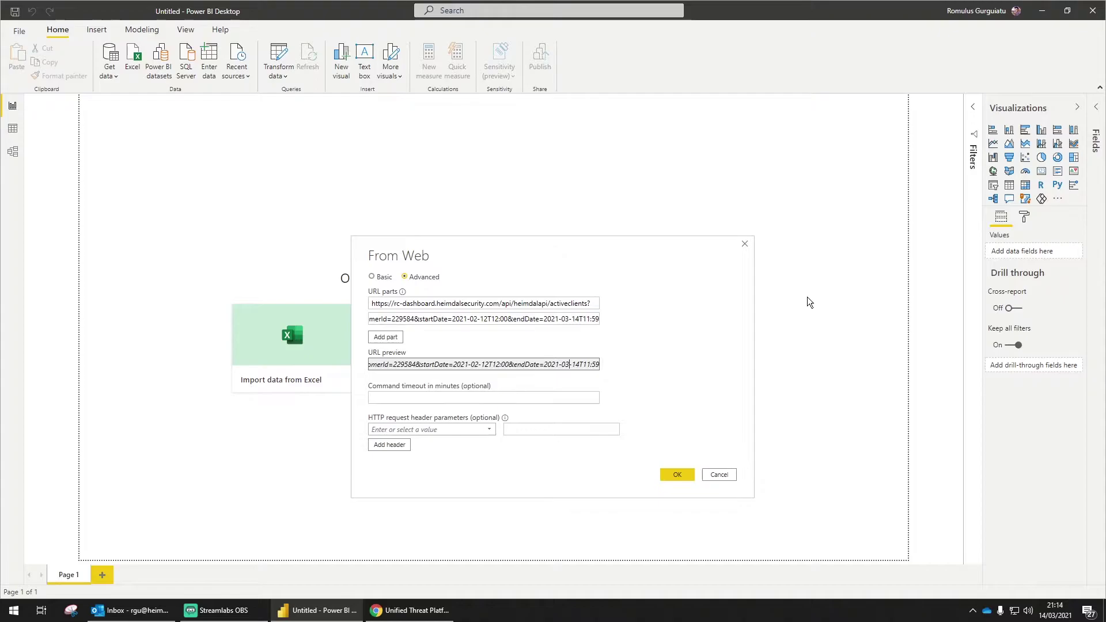
key(Right)
key(Right)
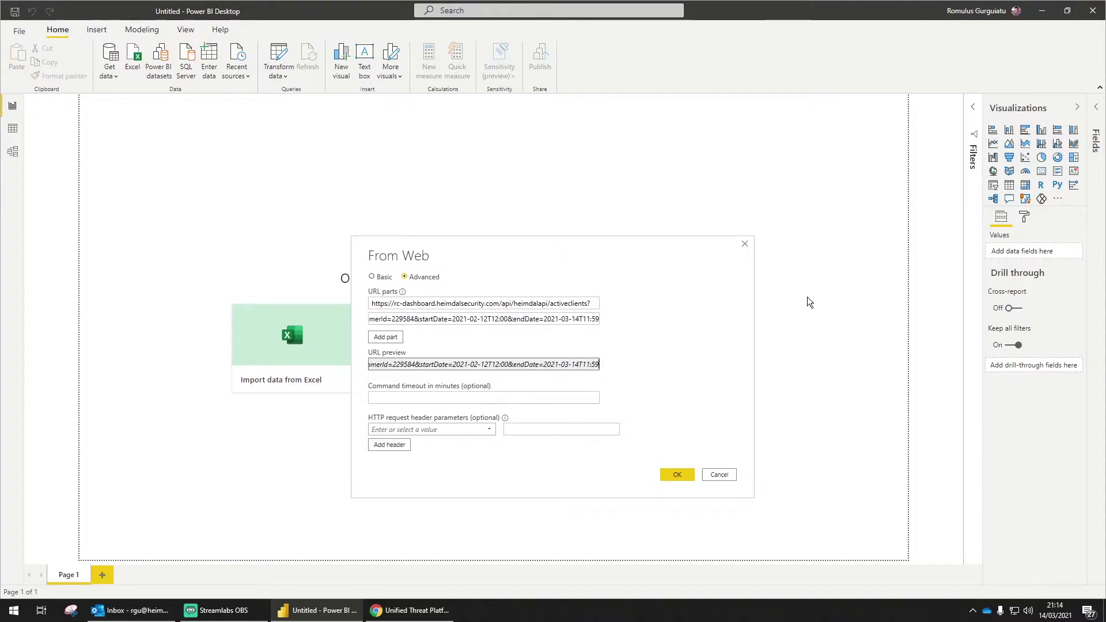
Switch to the browser and locate the currently selected customer ID beneath the personal API key in the guide
click(409, 610)
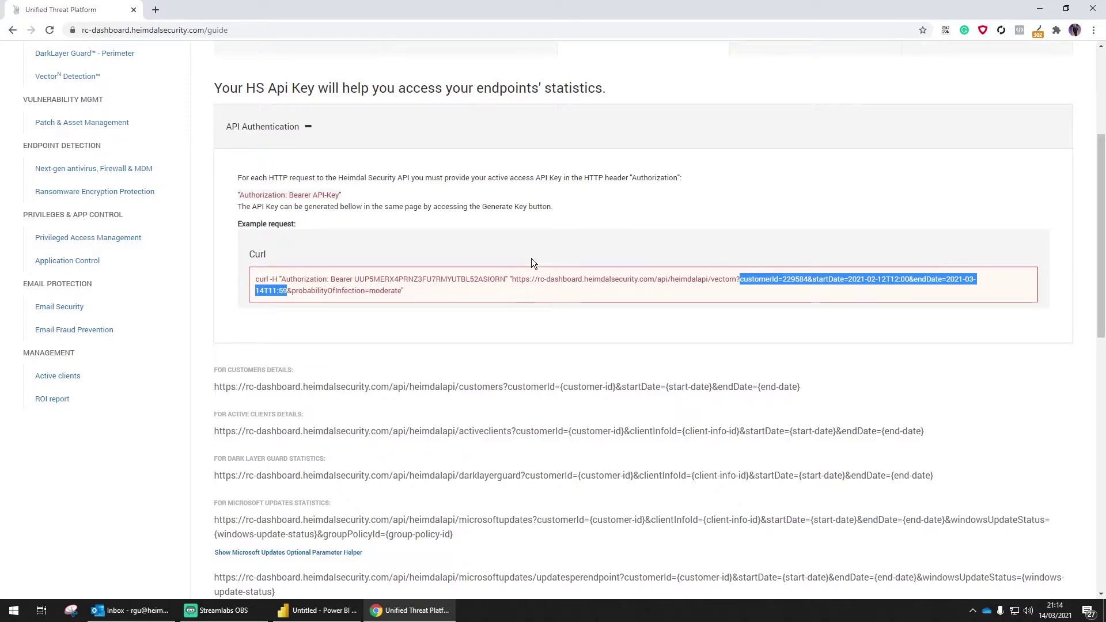
scroll(531, 260, down, 2)
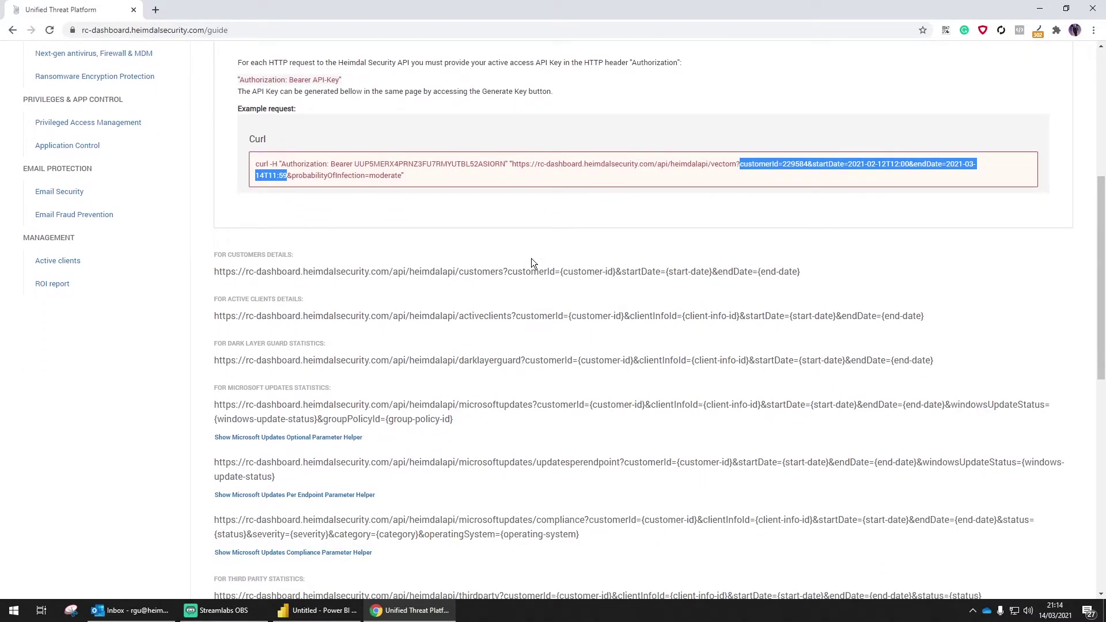
scroll(532, 262, down, 7)
scroll(533, 262, down, 4)
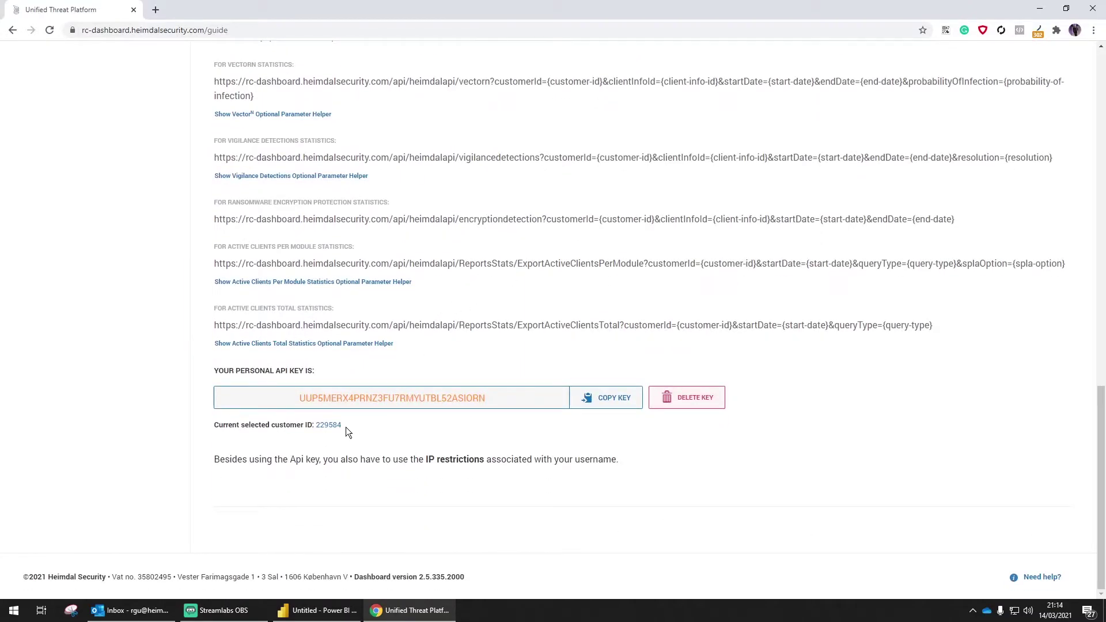
drag(344, 425, 317, 426)
Return to Power BI and enter "Authorization" as the HTTP request header parameter name
click(319, 610)
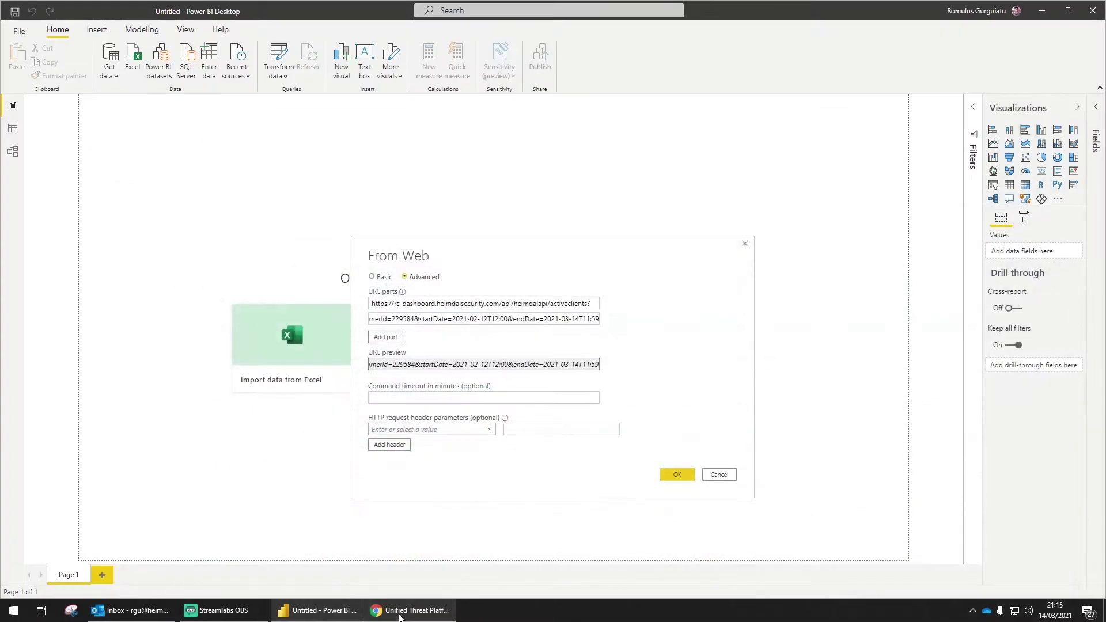
click(411, 431)
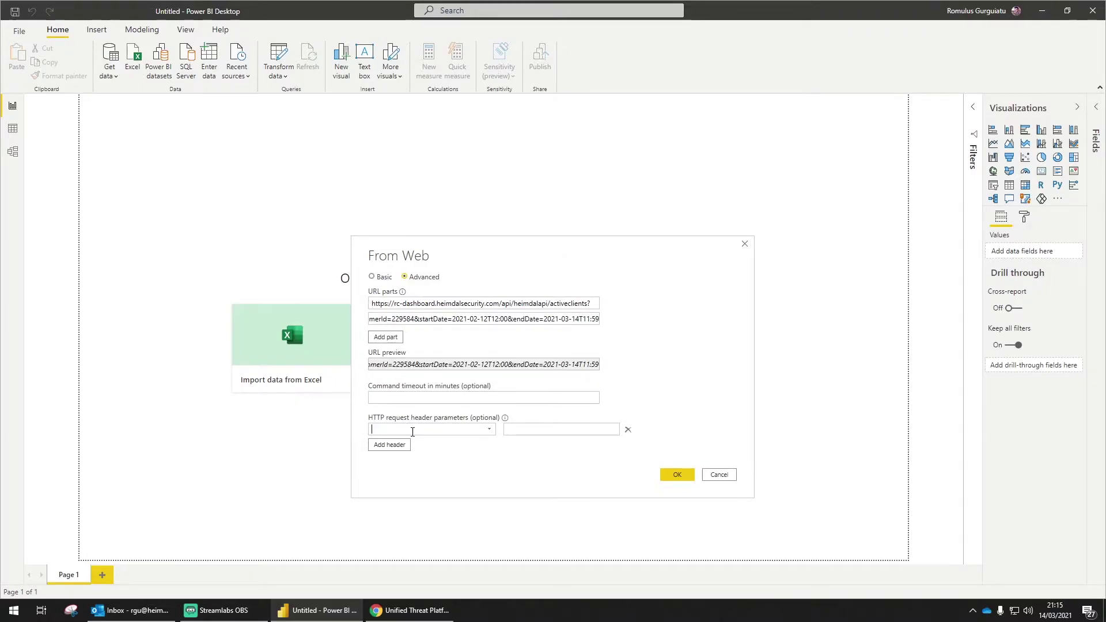
text(Authorization)
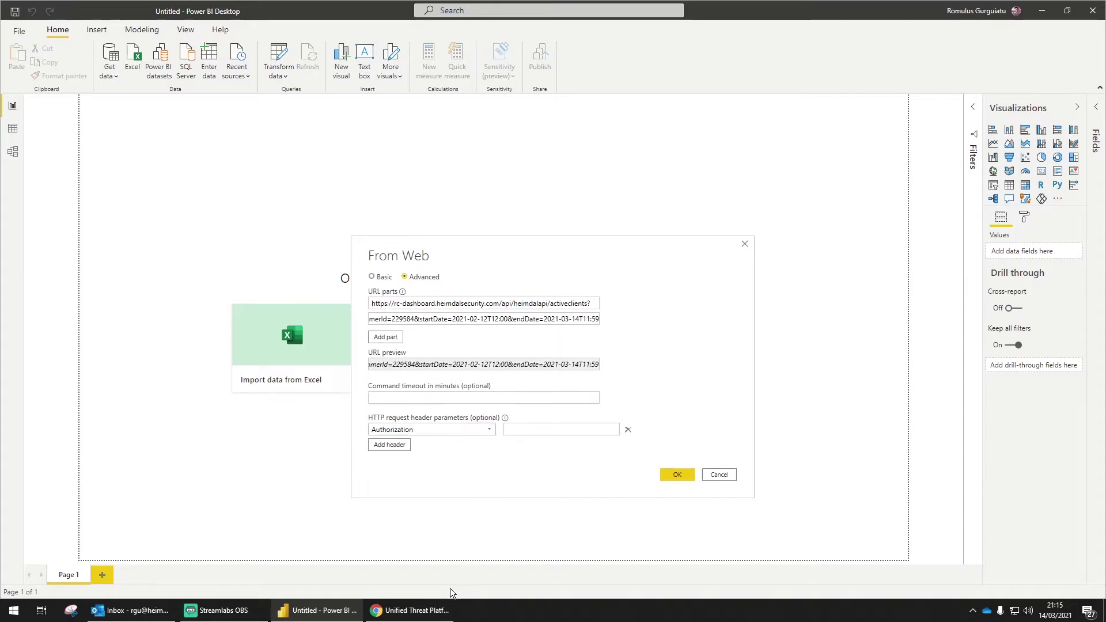
Copy the personal API key from the browser guide and enter "Beared" followed by the key as the Authorization header's value in Power BI
mouse_move(406, 617)
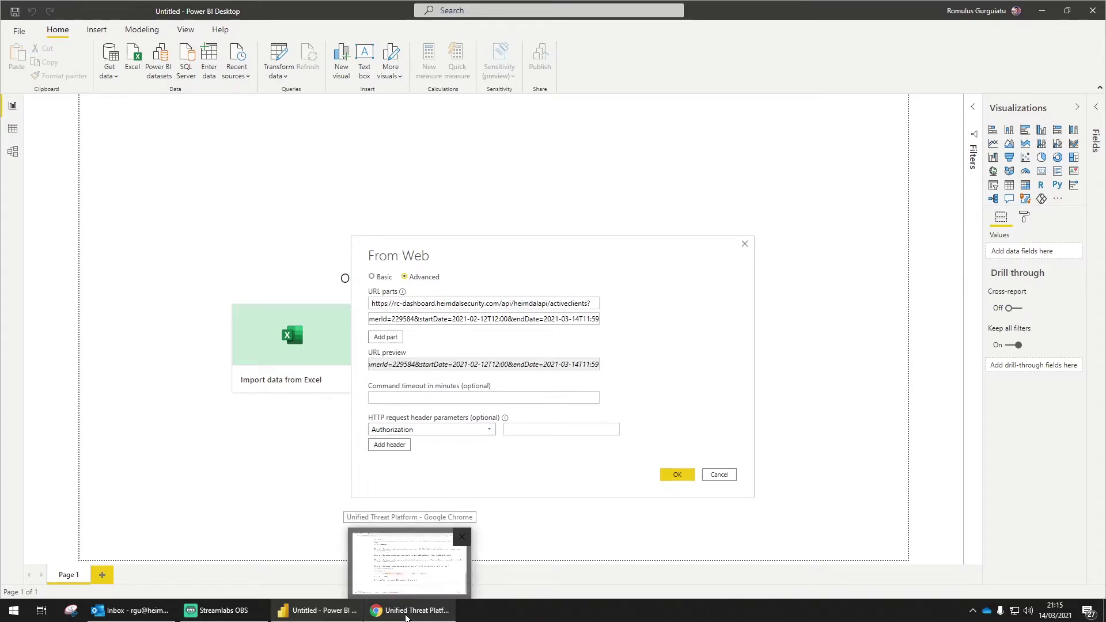
click(406, 615)
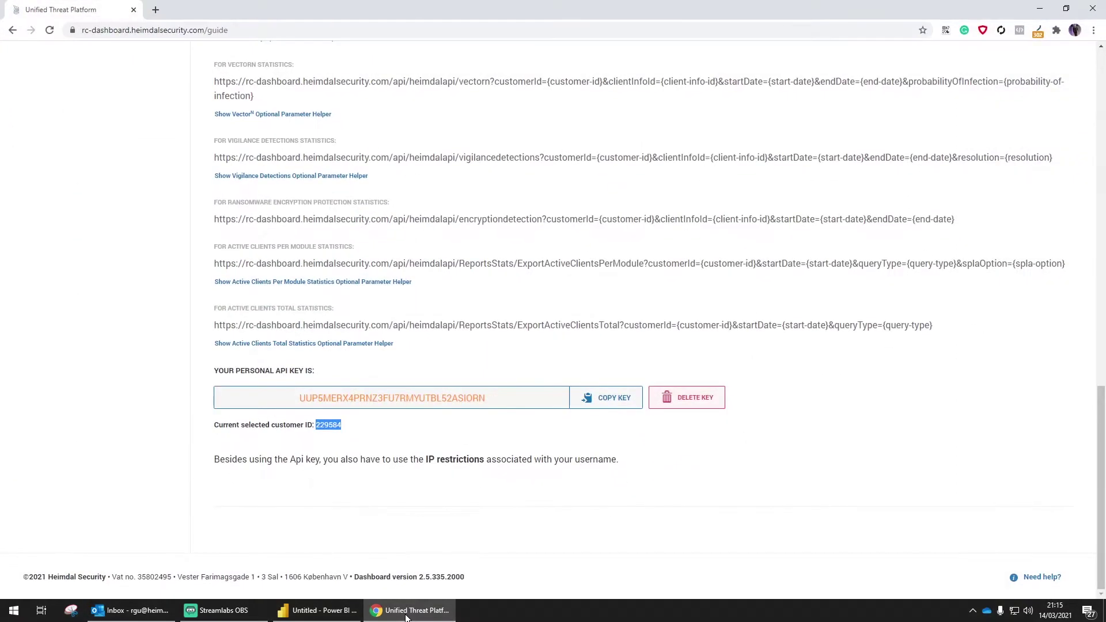
click(602, 398)
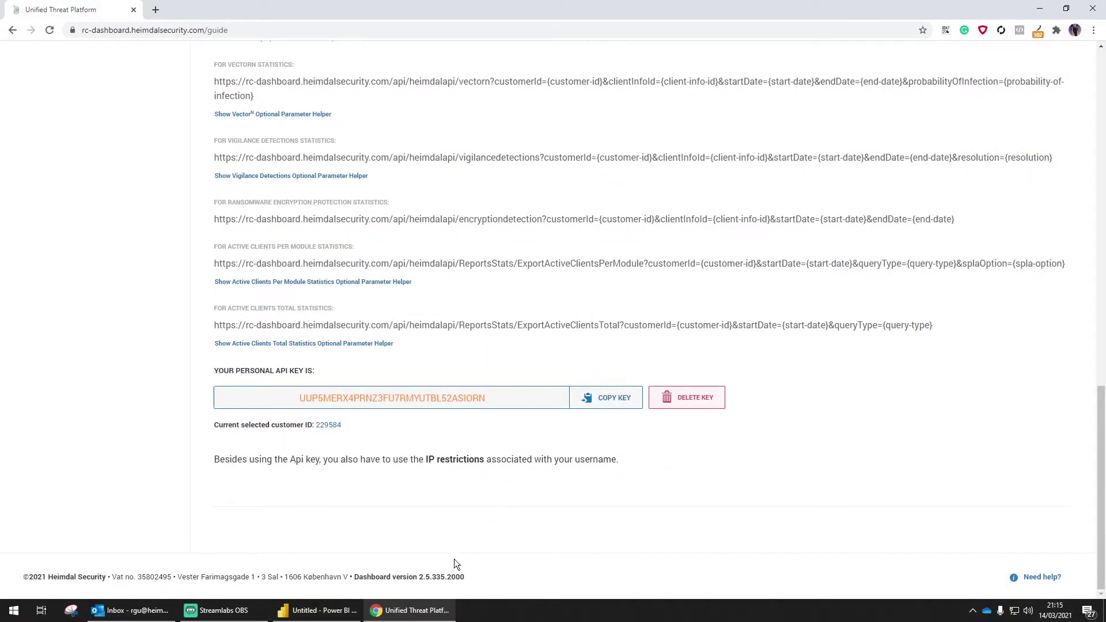
click(410, 611)
click(540, 429)
text(Beared)
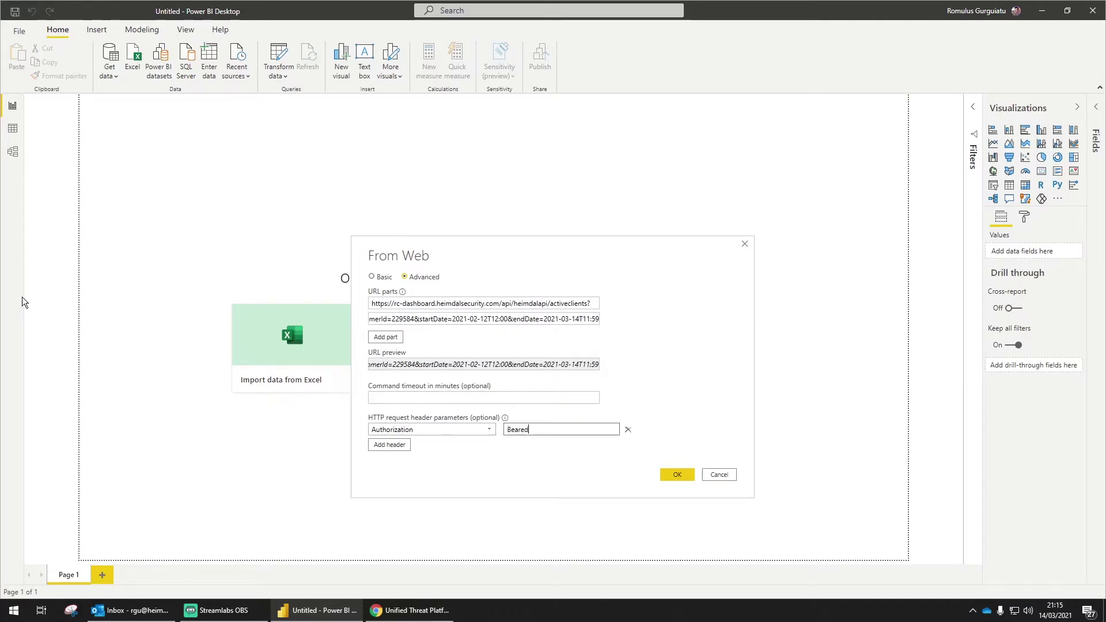
key(ctrl+v)
Correct the Authorization value's prefix to "Bearer" and load the web source into Power Query Editor
click(374, 316)
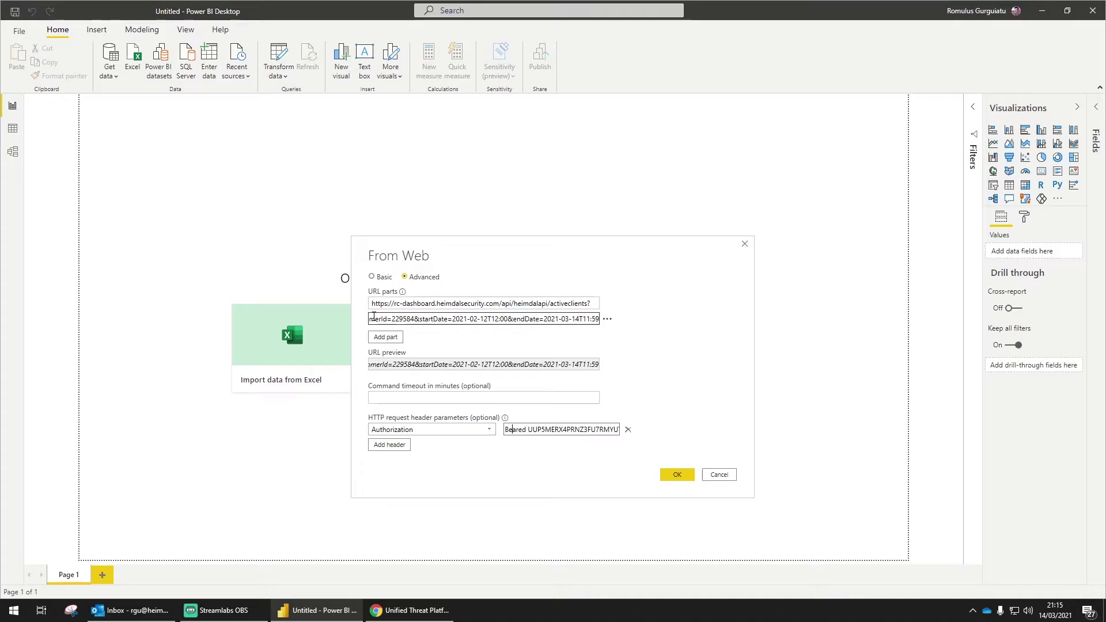
key(Right)
key(Right)
key(Right)
key(Right)
key(Right)
key(BackSpace)
text(r)
key(Home)
key(End)
key(Home)
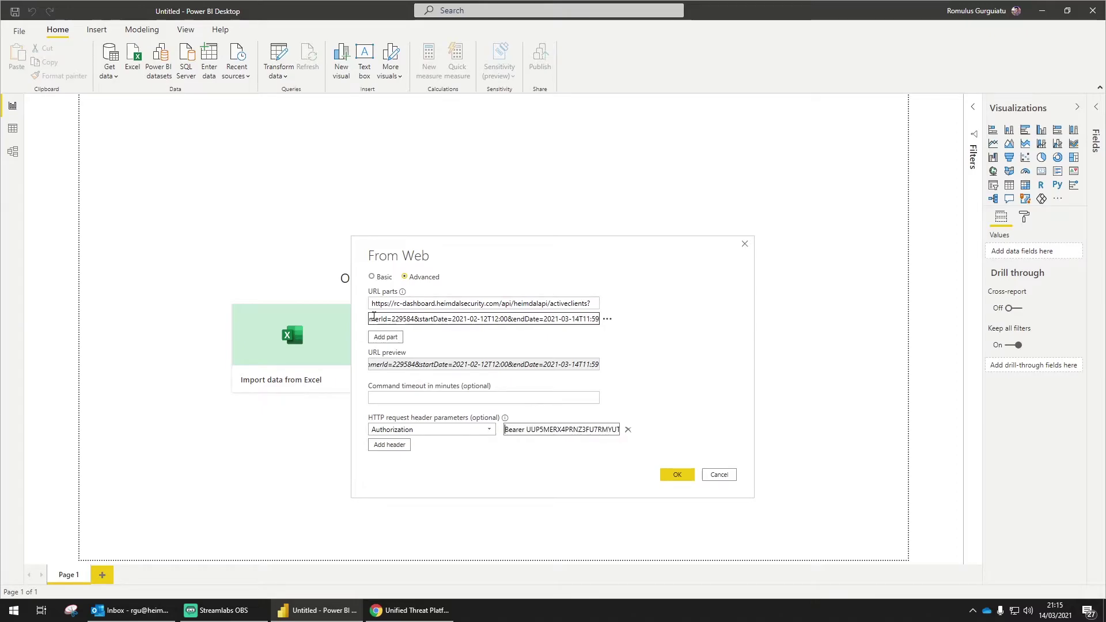
click(673, 477)
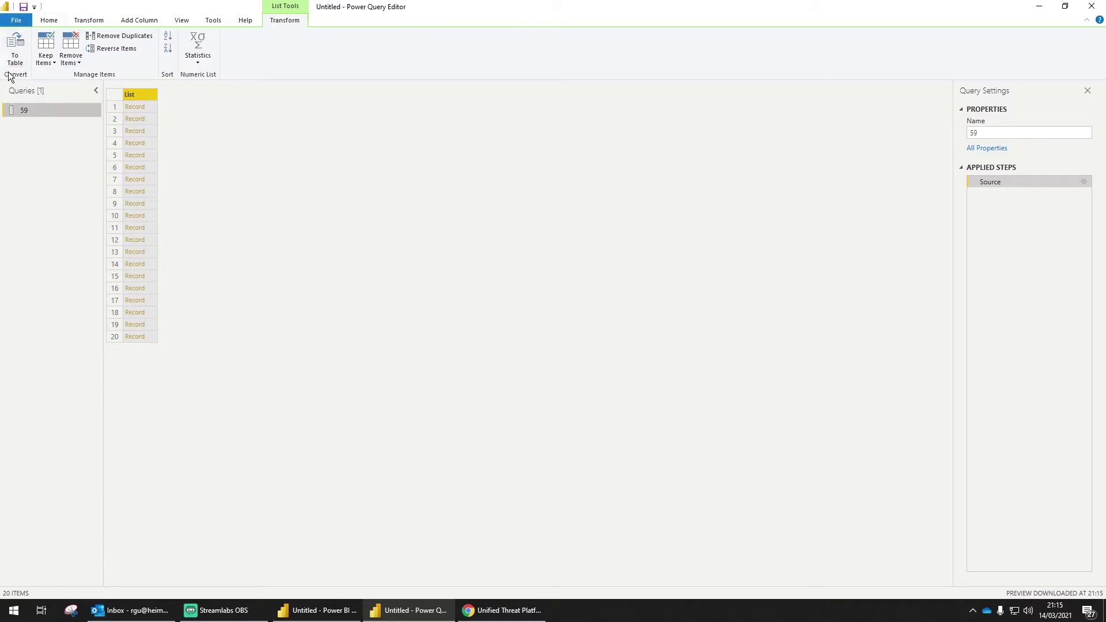
Convert the record list to a table with no delimiter and expand Column1 into all its fields, keeping the original column name as prefix
click(22, 60)
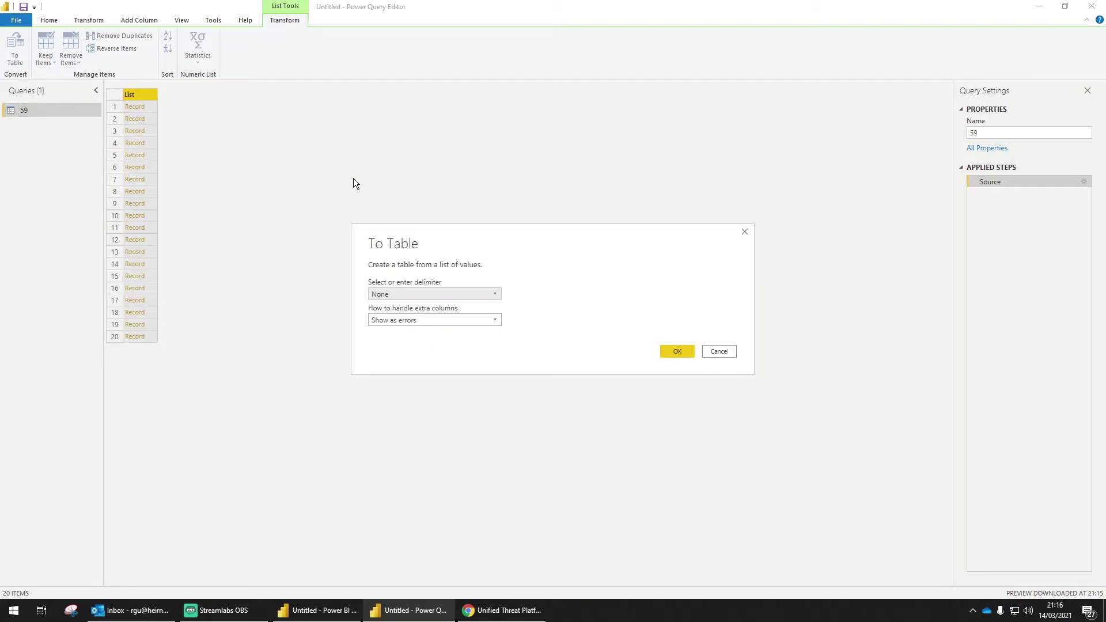
click(663, 350)
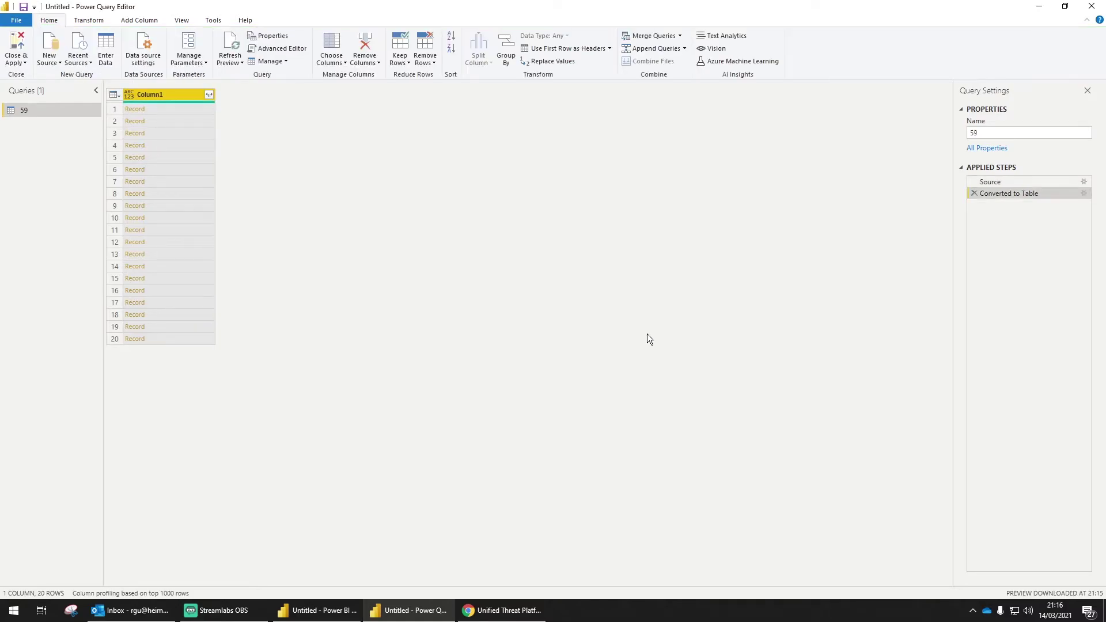
click(209, 94)
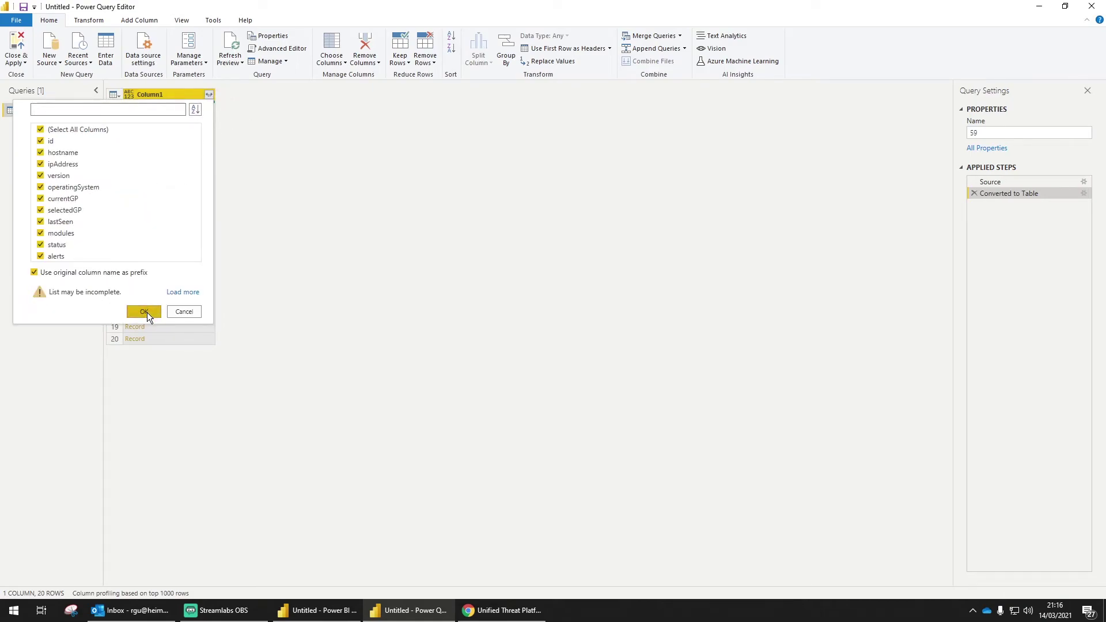
click(144, 311)
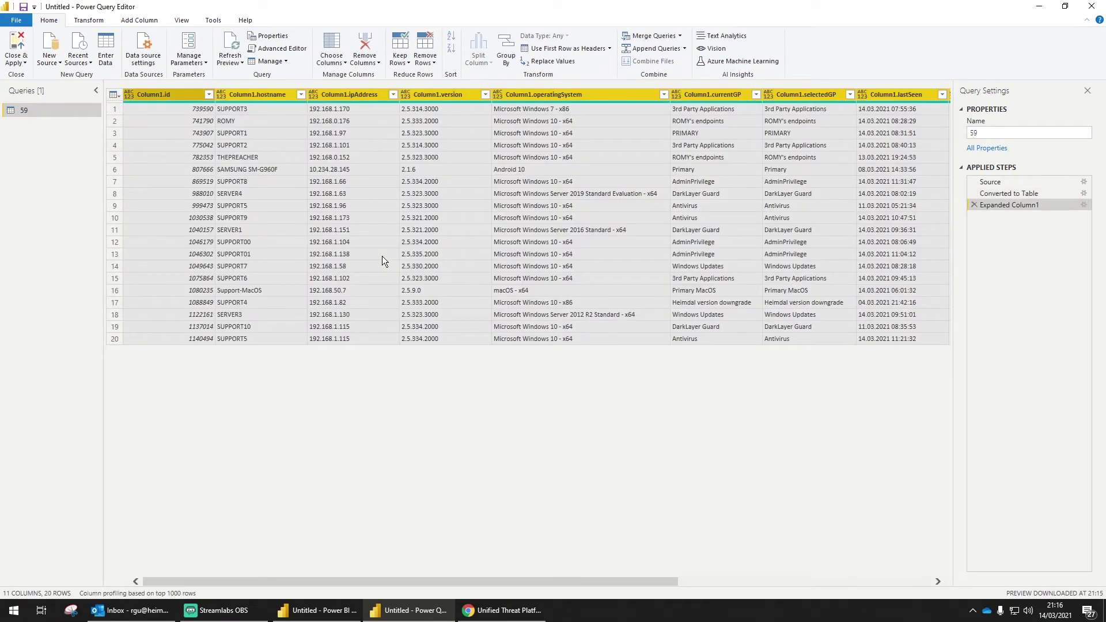
Review the expanded client records, inspecting the operating system value in row 11
click(482, 199)
click(583, 230)
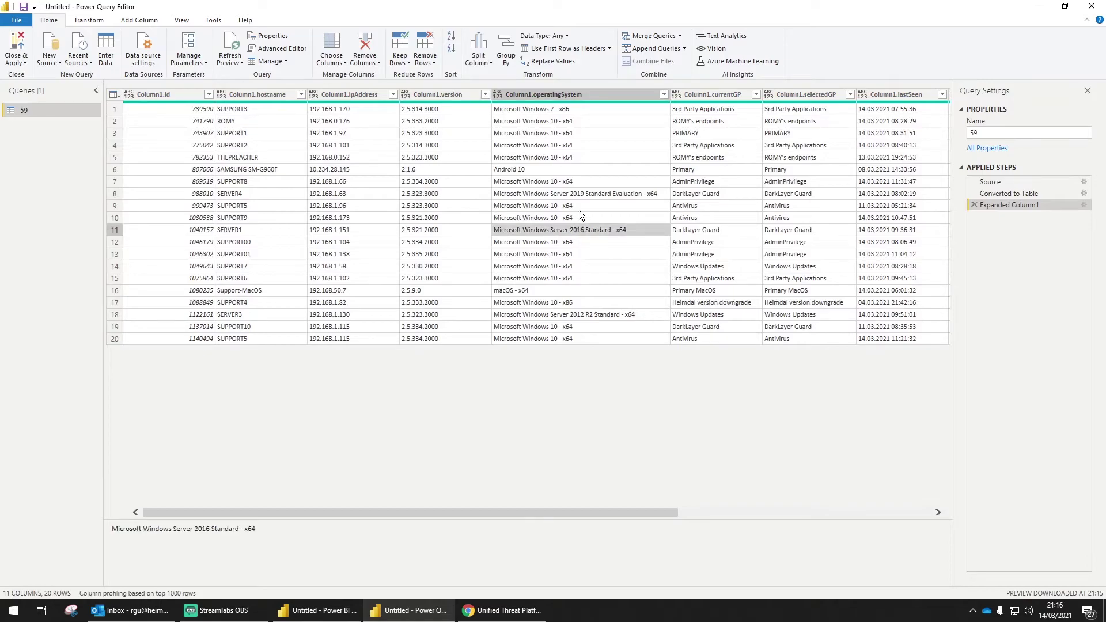
drag(473, 517, 421, 514)
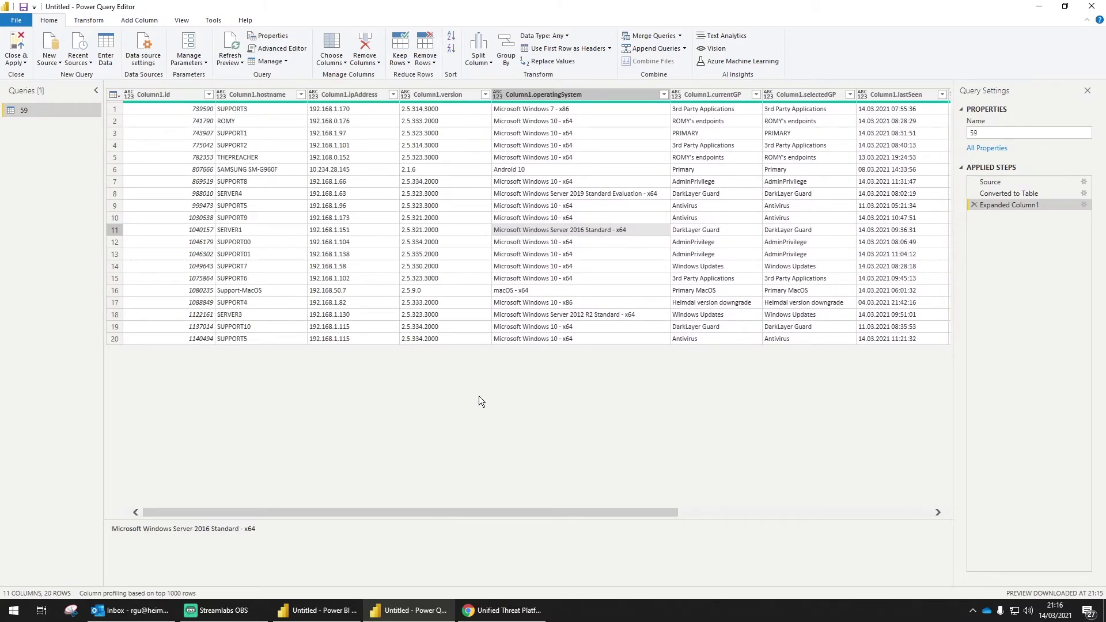
Switch to the browser's API guide and examine the request URLs for customers, active clients, Dark Layer Guard and Microsoft updates
click(501, 610)
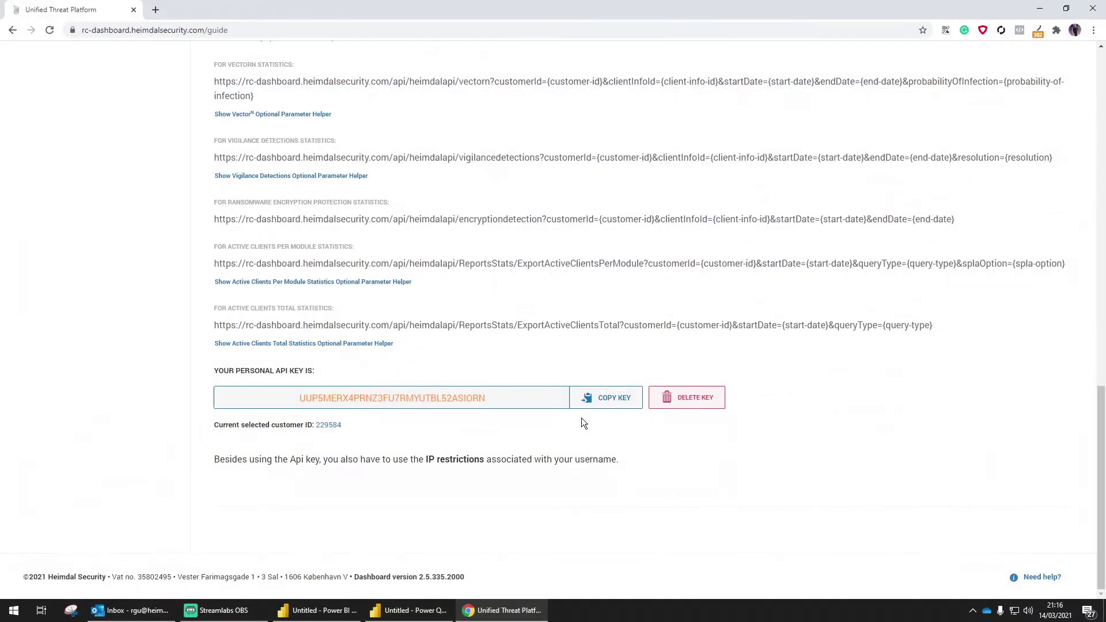
scroll(585, 442, up, 15)
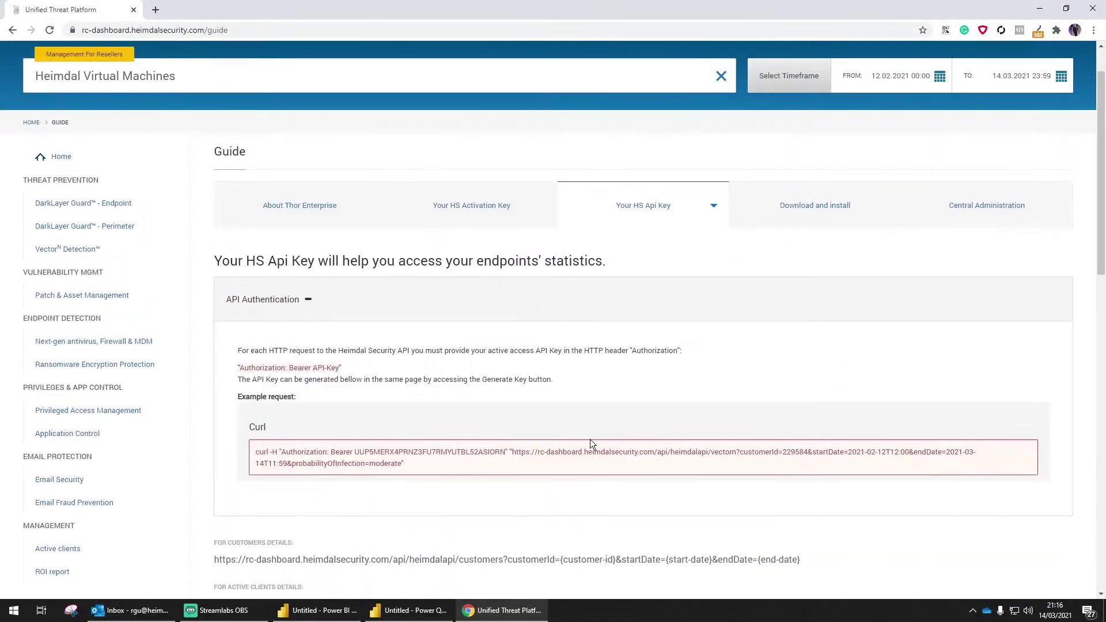
scroll(589, 440, down, 3)
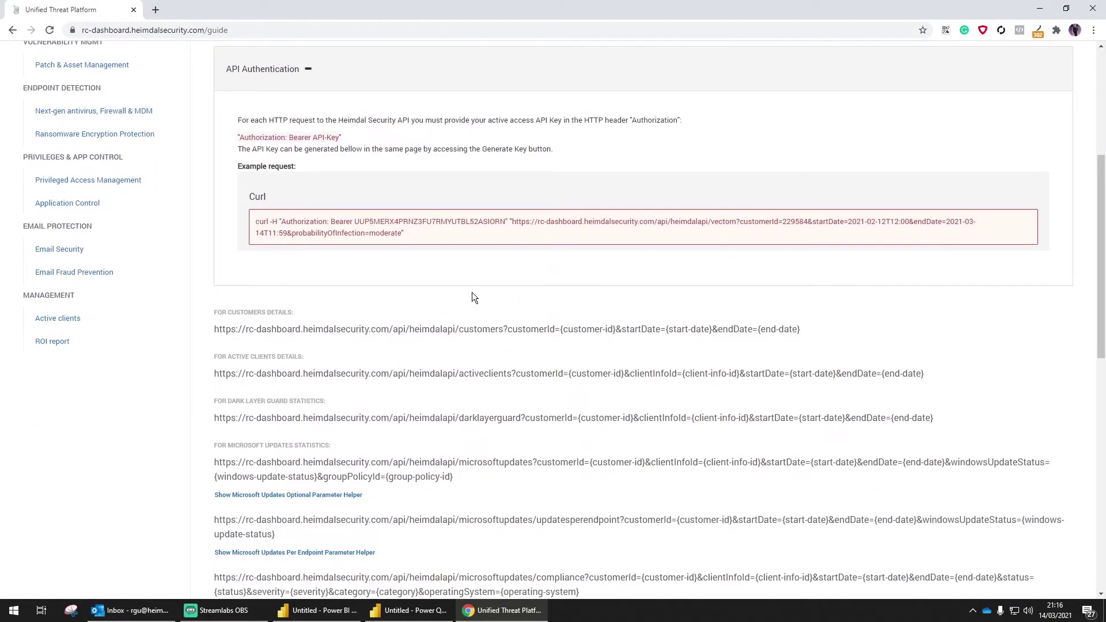
double_click(247, 312)
scroll(247, 312, down, 2)
click(228, 242)
drag(228, 242, 275, 242)
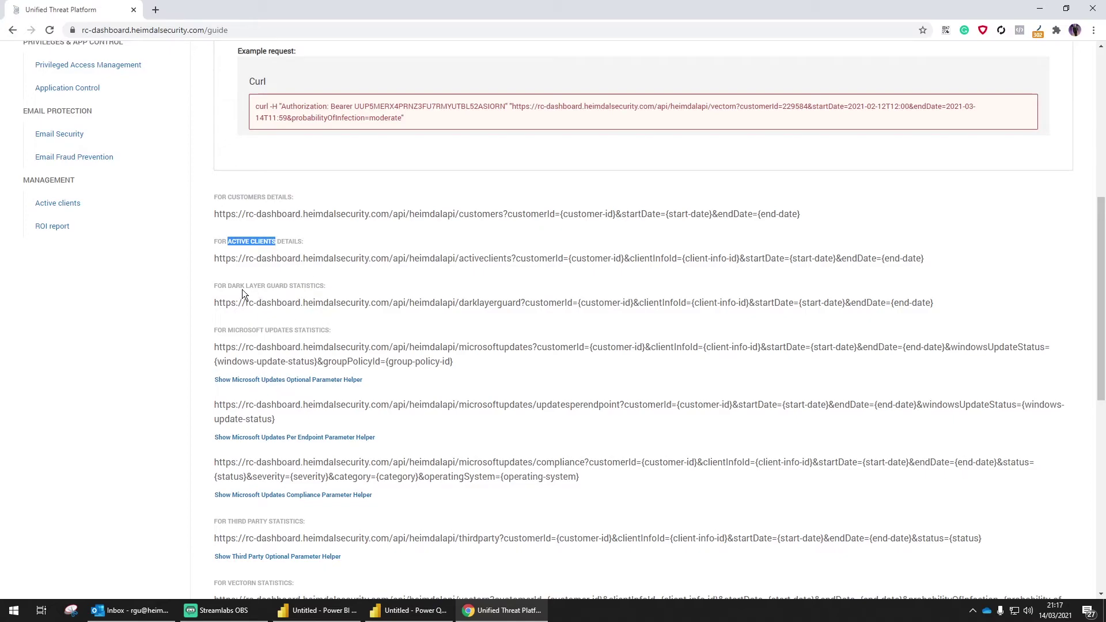
drag(228, 286, 288, 284)
drag(228, 331, 294, 327)
Examine the guide's API URLs for third party, VectorN, Vigilance and ransomware encryption protection statistics, then return to Power Query Editor
scroll(294, 327, down, 4)
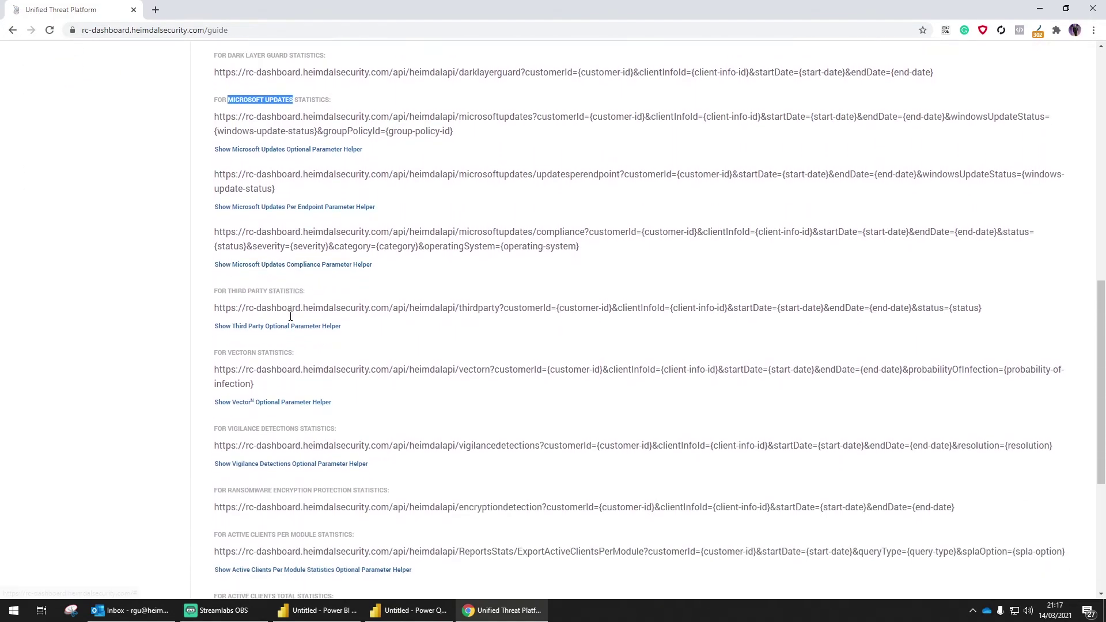
drag(227, 290, 268, 291)
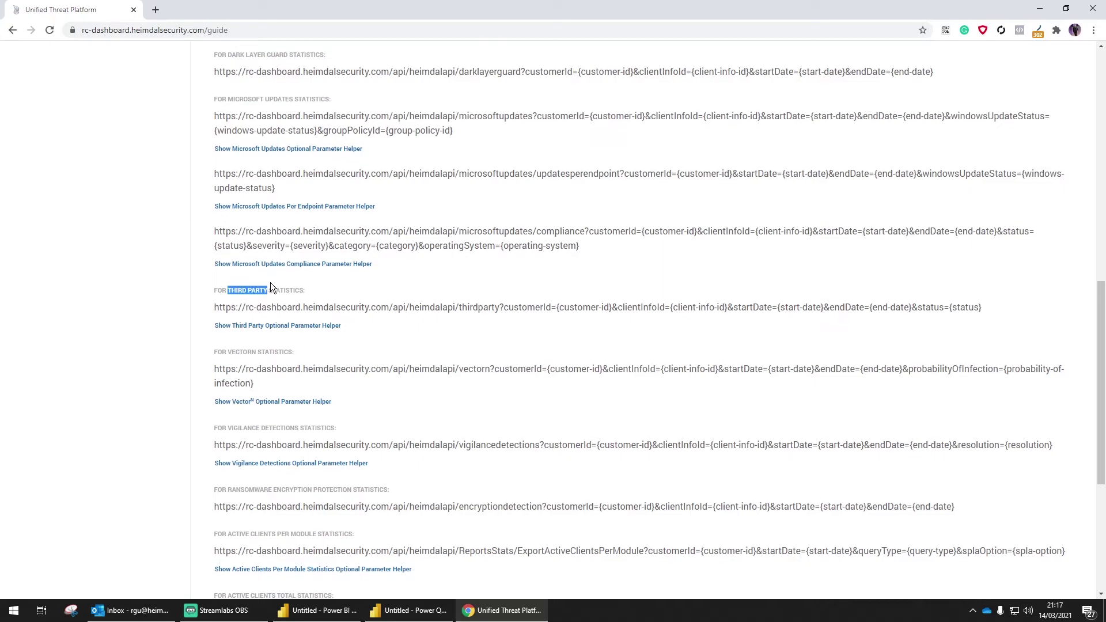
scroll(271, 286, down, 1)
double_click(240, 294)
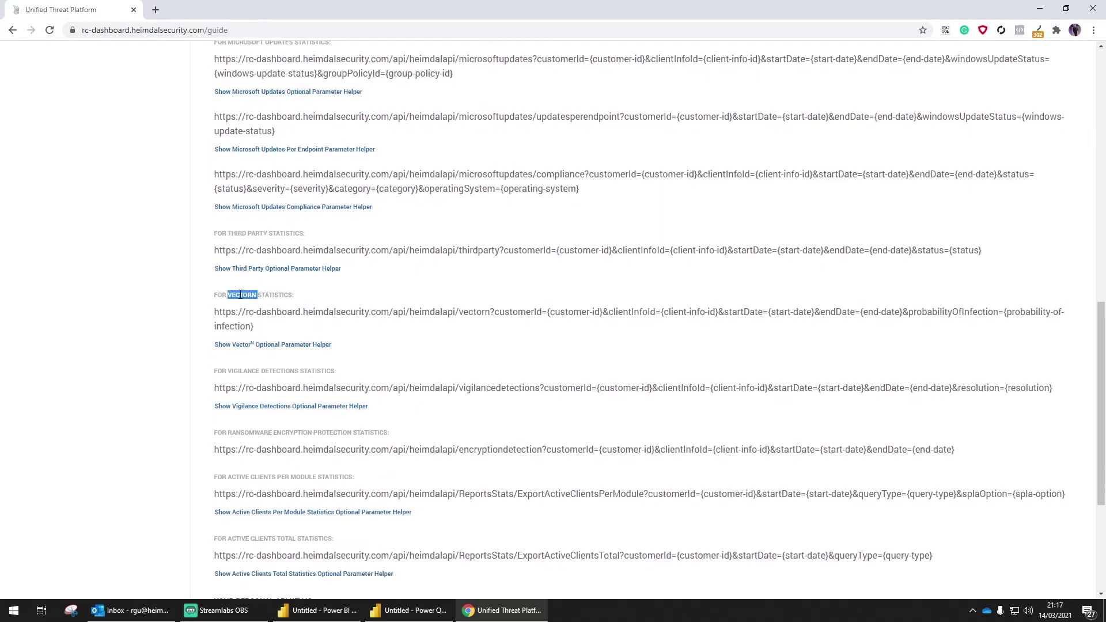
scroll(240, 294, down, 1)
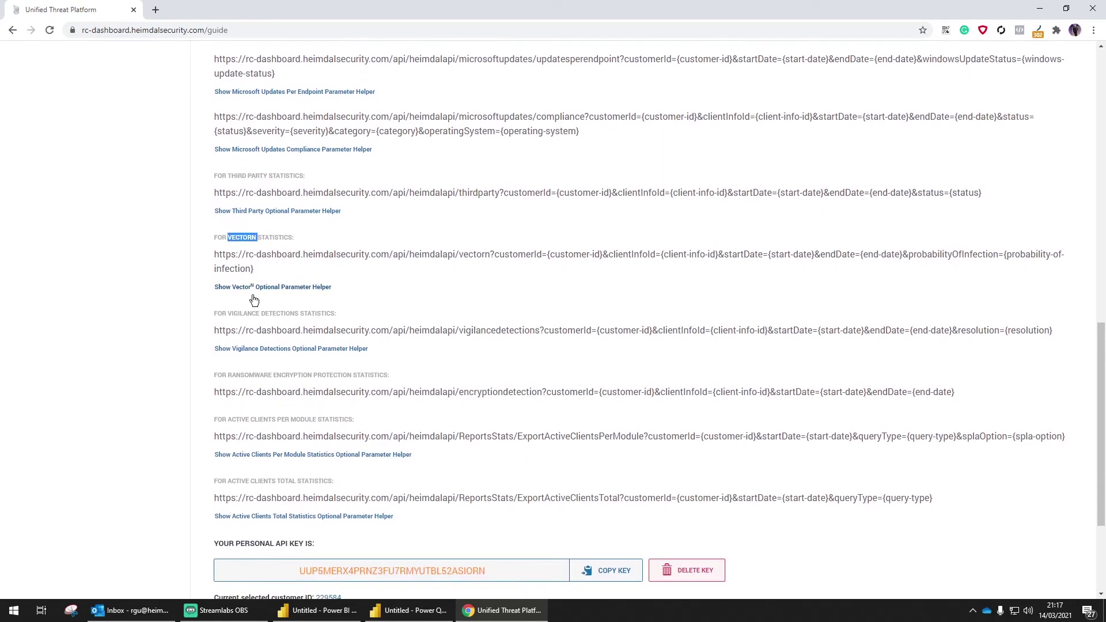
double_click(247, 312)
scroll(248, 313, down, 1)
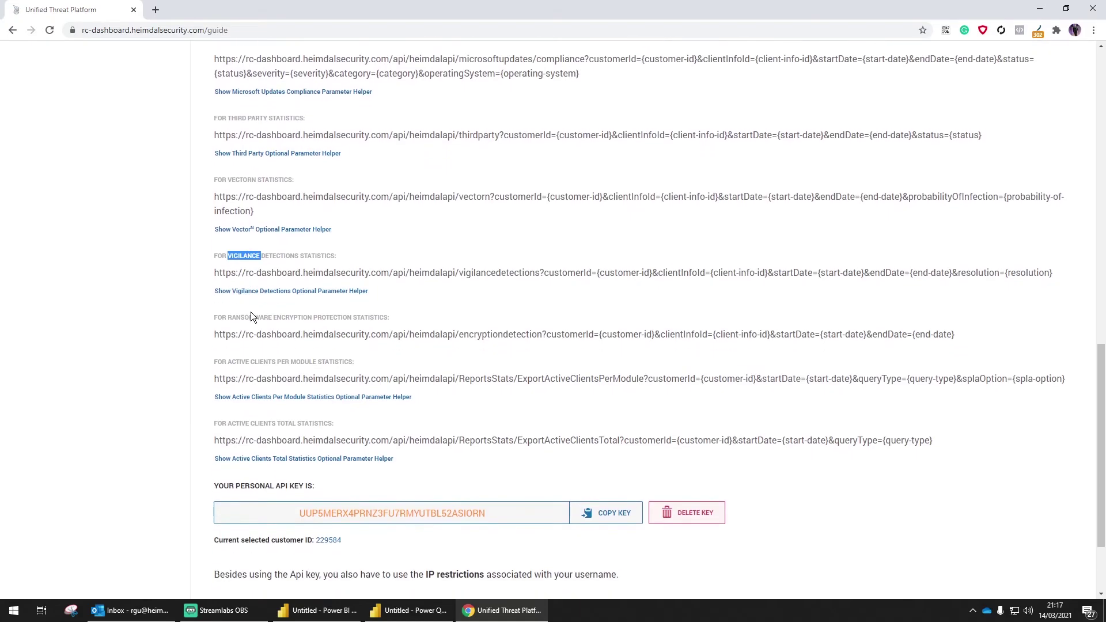
drag(229, 317, 351, 317)
scroll(351, 318, down, 1)
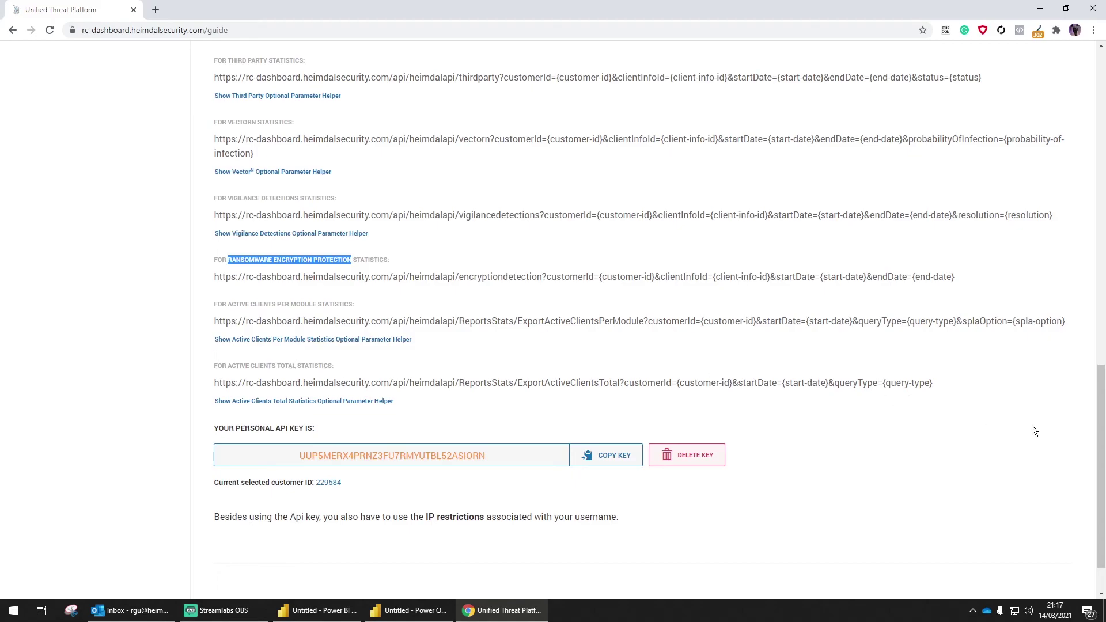
scroll(1043, 427, up, 20)
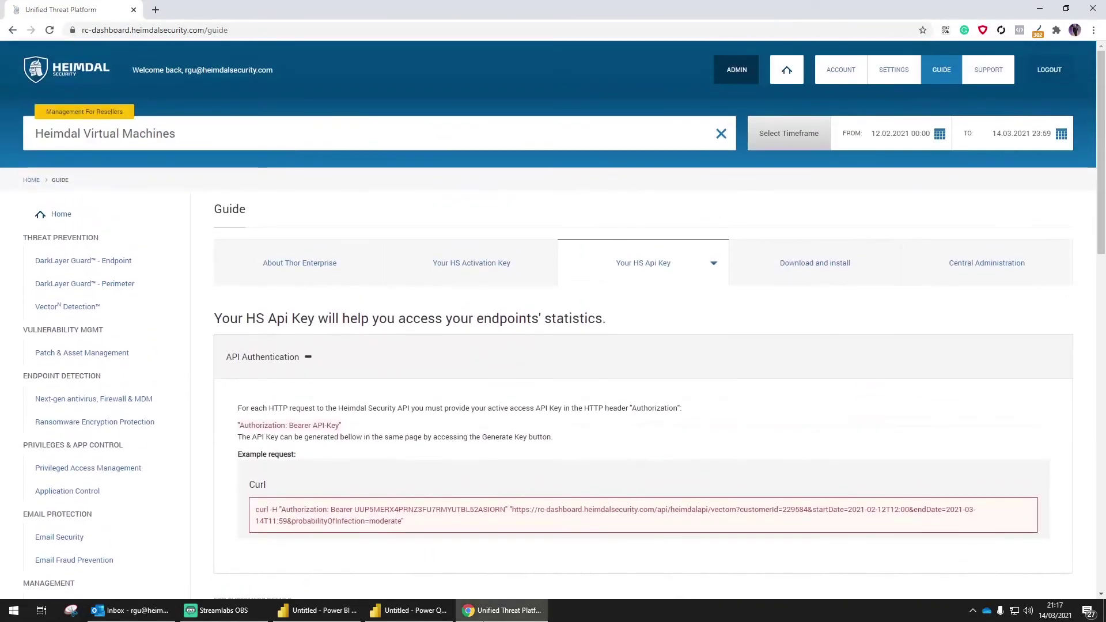
click(410, 610)
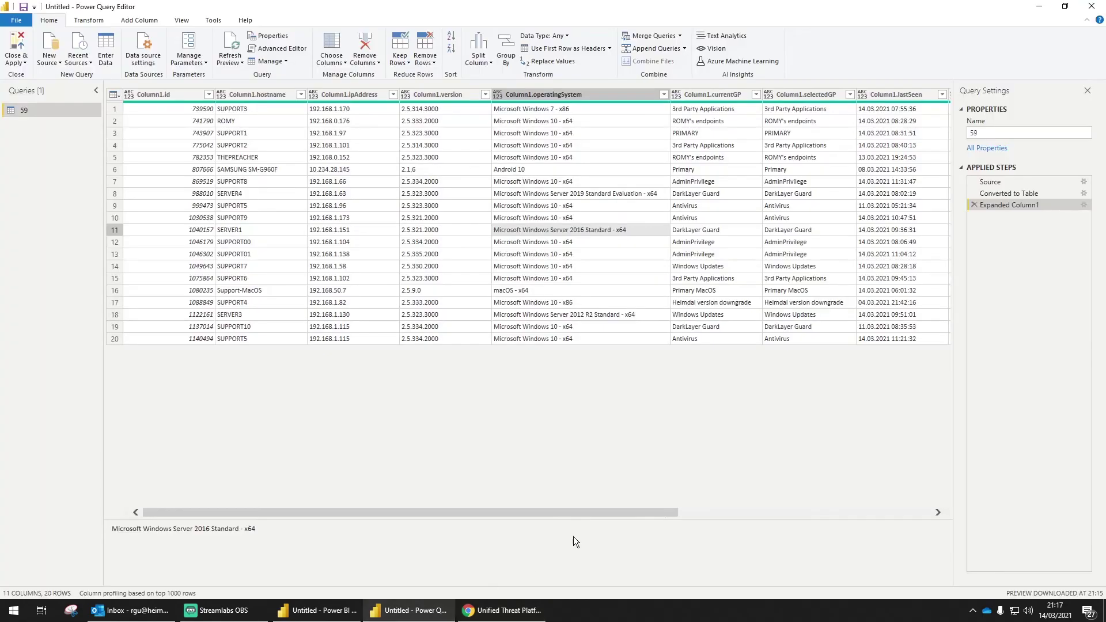